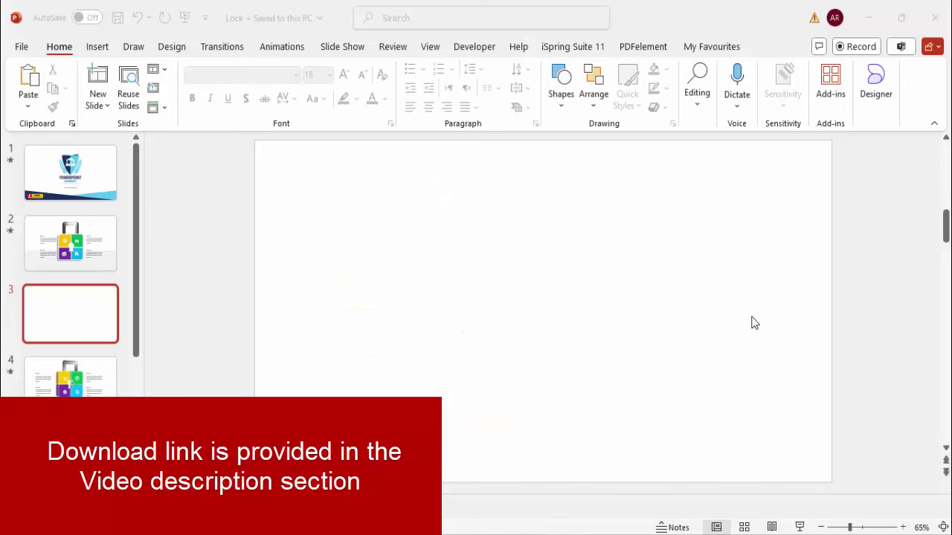
# - Turn on slide guides and draw a rounded rectangle near the slide centre
pyautogui.click(429, 46)
pyautogui.click(301, 107)
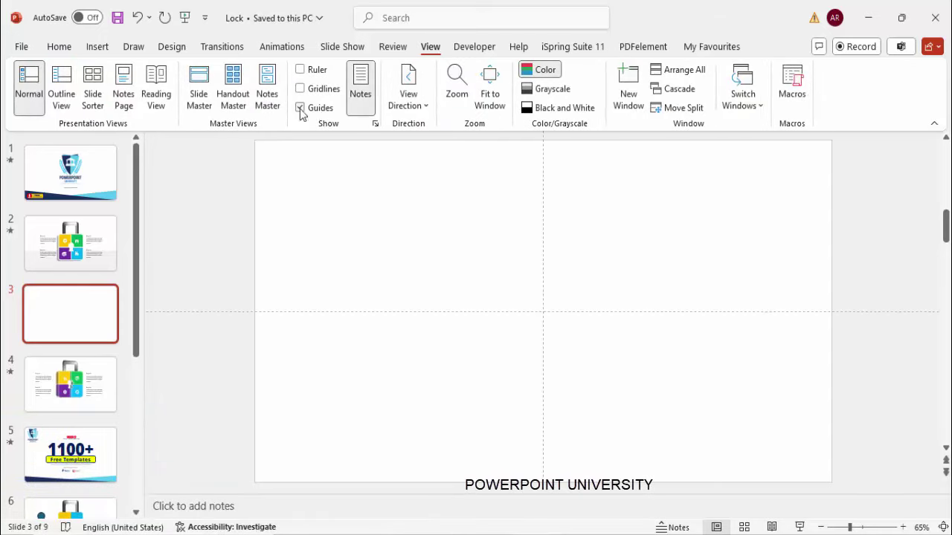
pyautogui.click(97, 47)
pyautogui.click(309, 111)
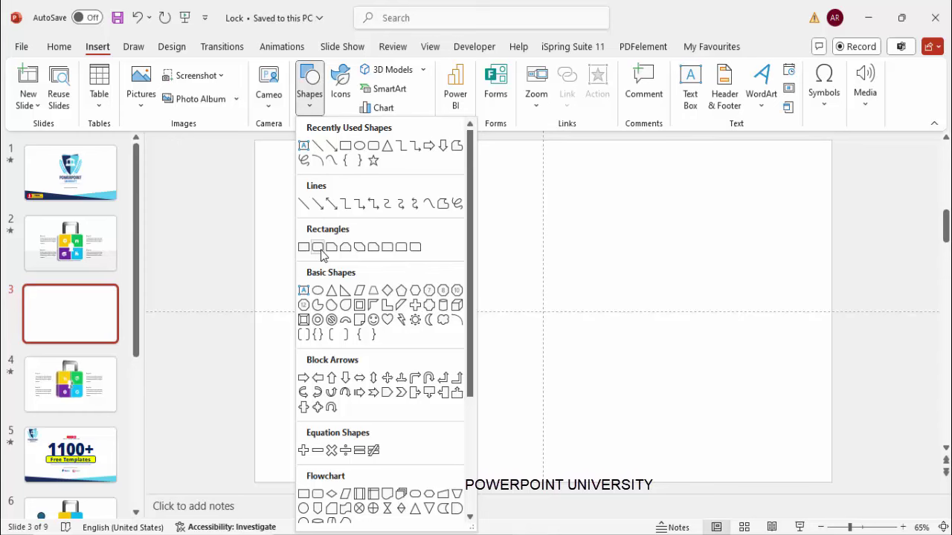
pyautogui.click(322, 254)
pyautogui.moveTo(488, 264); pyautogui.dragTo(533, 311)
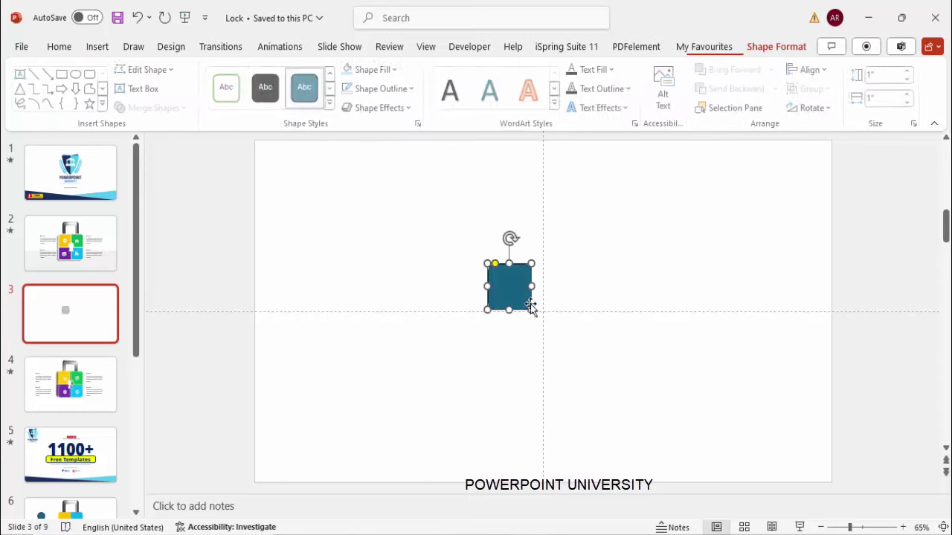
# - Size the rounded rectangle to 3.5 by 3.5 inches and reduce its corner rounding
pyautogui.click(885, 74)
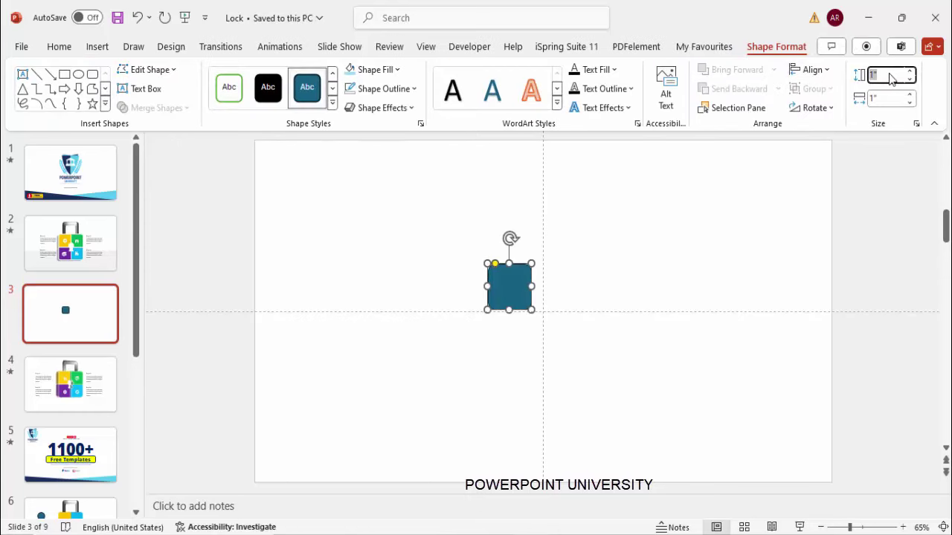
pyautogui.write('3.5')
pyautogui.click(892, 98)
pyautogui.write('3.5')
pyautogui.press('Return')
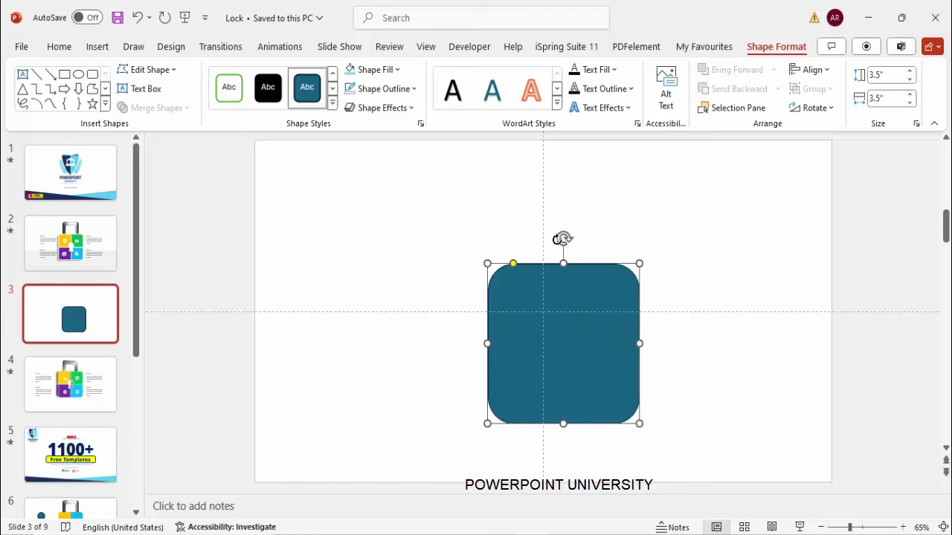
pyautogui.moveTo(513, 264); pyautogui.dragTo(499, 265)
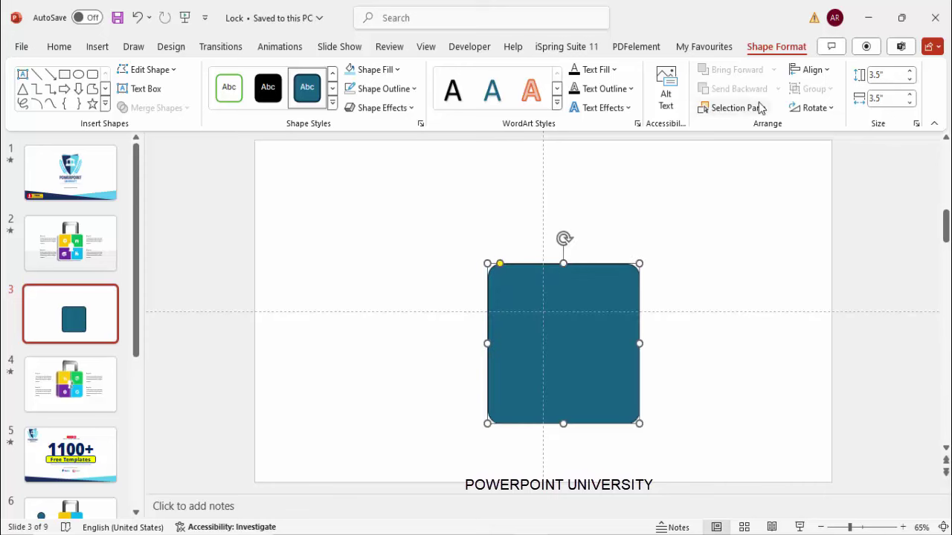
# - Centre the square horizontally and vertically on the slide and remove its outline
pyautogui.click(818, 72)
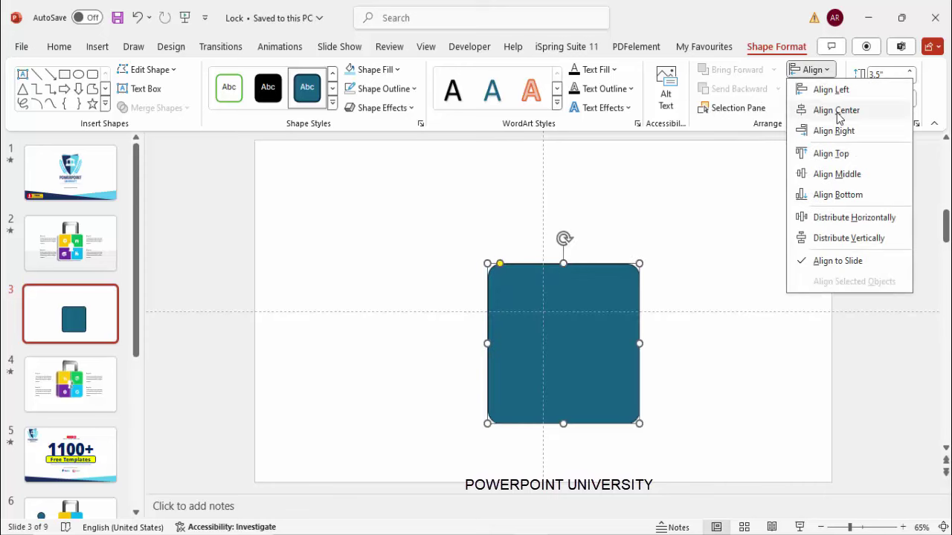
pyautogui.click(836, 111)
pyautogui.click(813, 71)
pyautogui.click(836, 174)
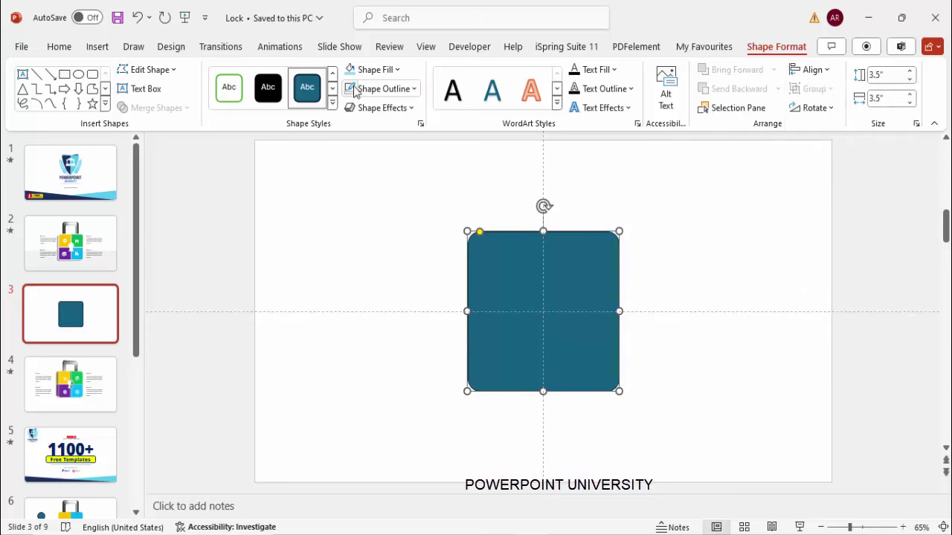
pyautogui.click(384, 89)
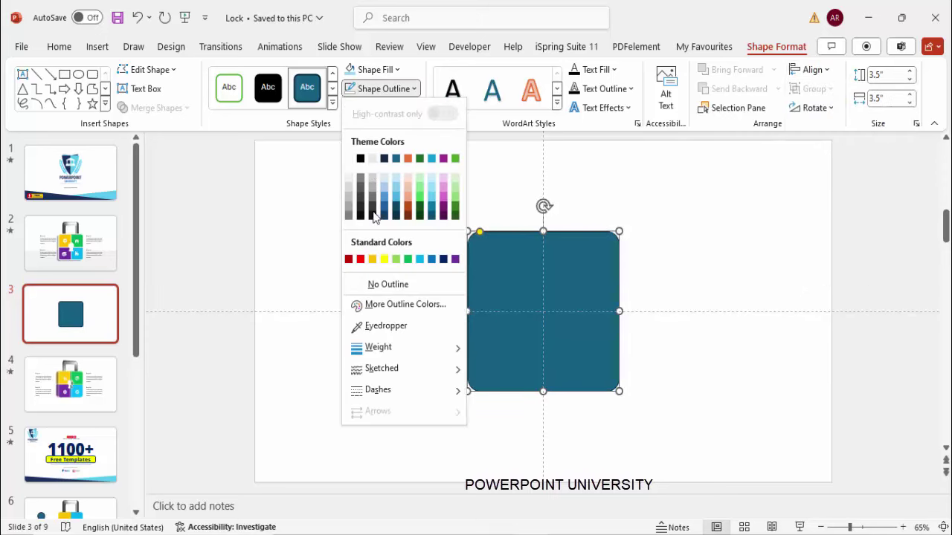
pyautogui.click(386, 282)
pyautogui.click(468, 275)
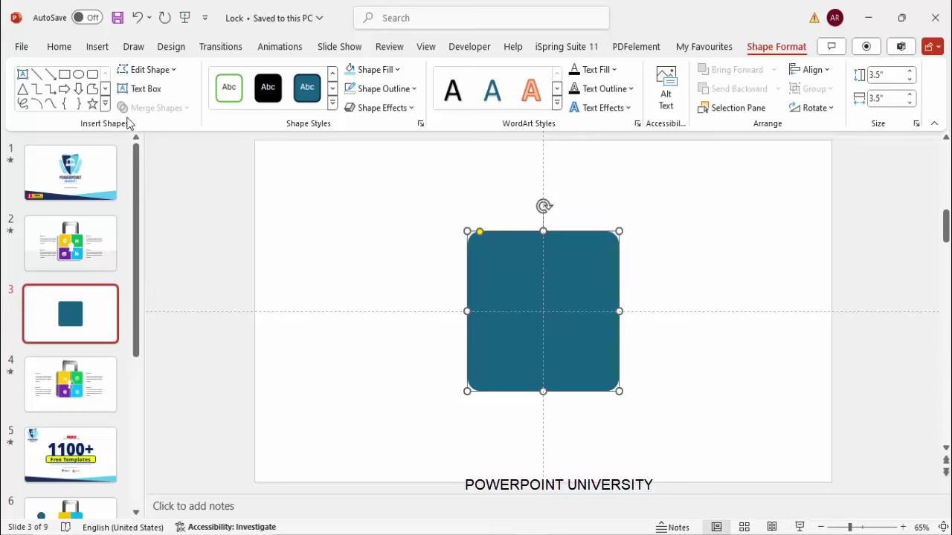
# - Draw a light-purple rectangle covering the square's top-right quarter
pyautogui.click(97, 46)
pyautogui.click(308, 104)
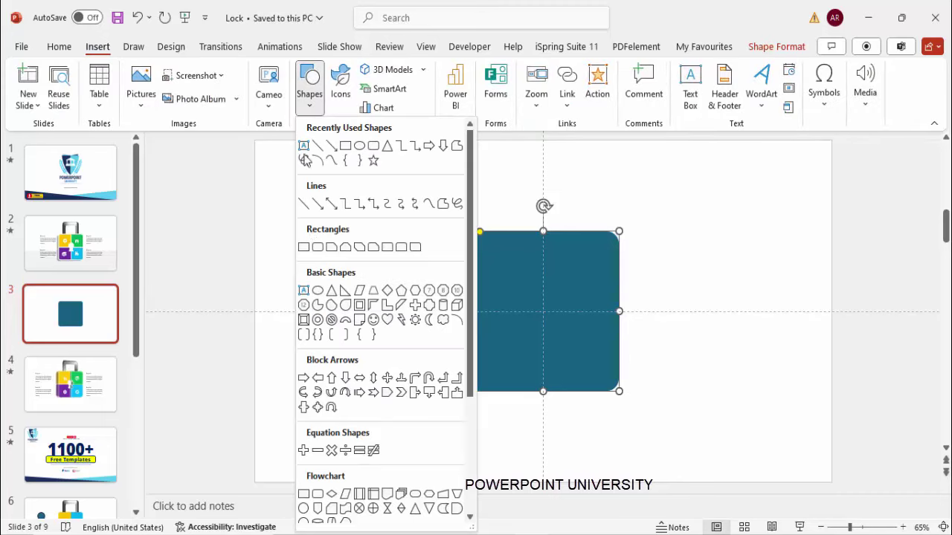
pyautogui.click(305, 248)
pyautogui.moveTo(544, 175); pyautogui.dragTo(648, 311)
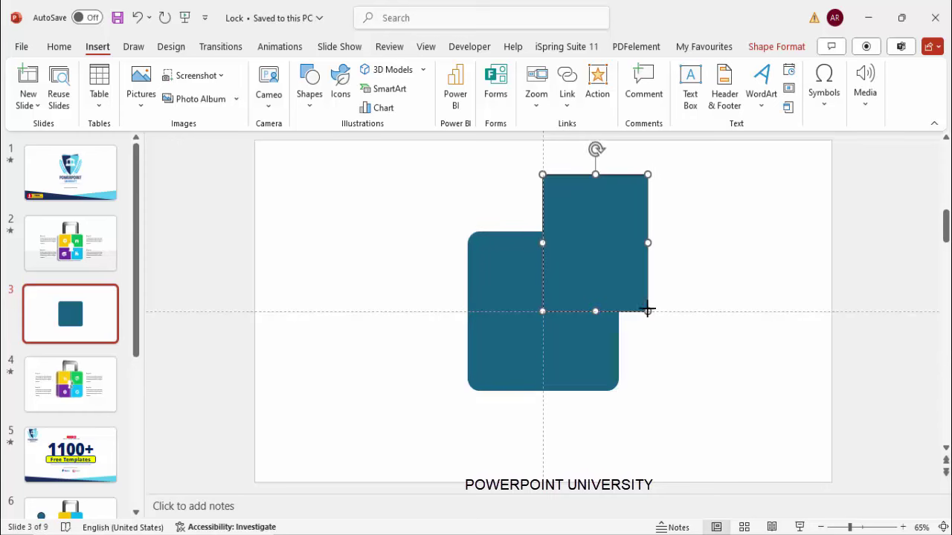
pyautogui.click(374, 69)
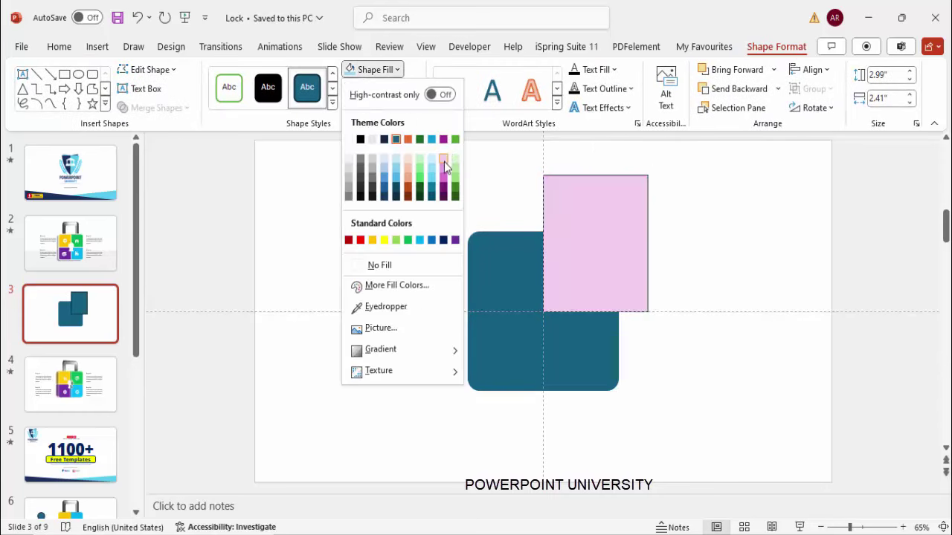
pyautogui.click(444, 164)
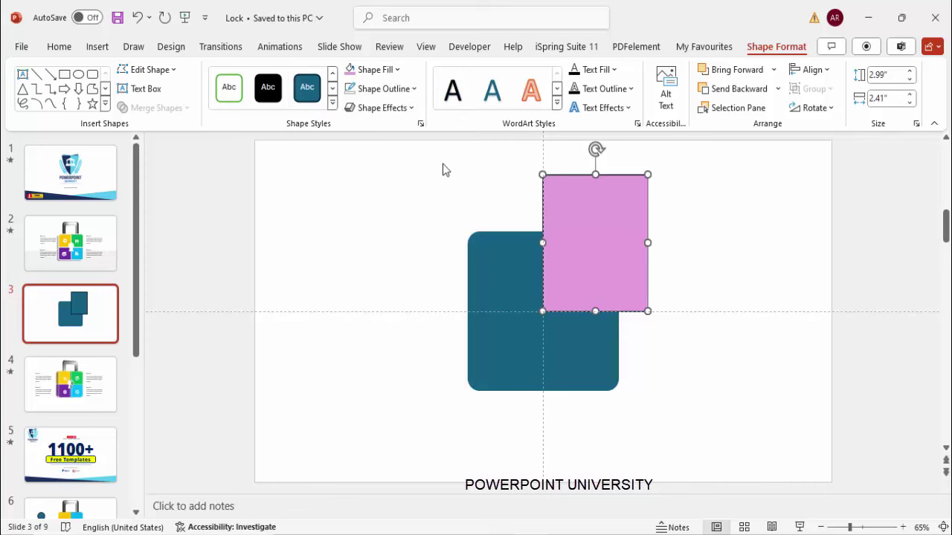
# - Intersect the square and the rectangle, keeping only the rounded top-right quarter
pyautogui.click(497, 273)
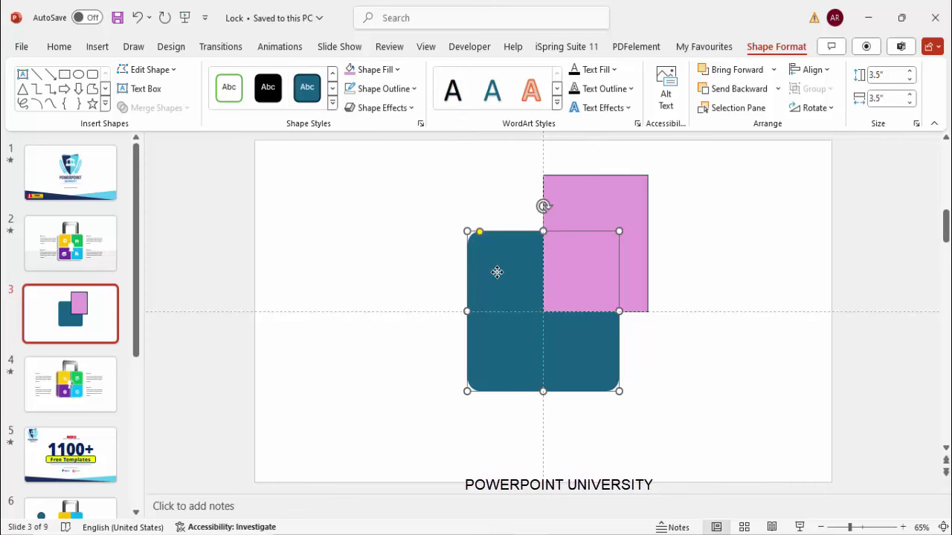
pyautogui.keyDown('shift'); pyautogui.click(584, 213); pyautogui.keyUp('shift')
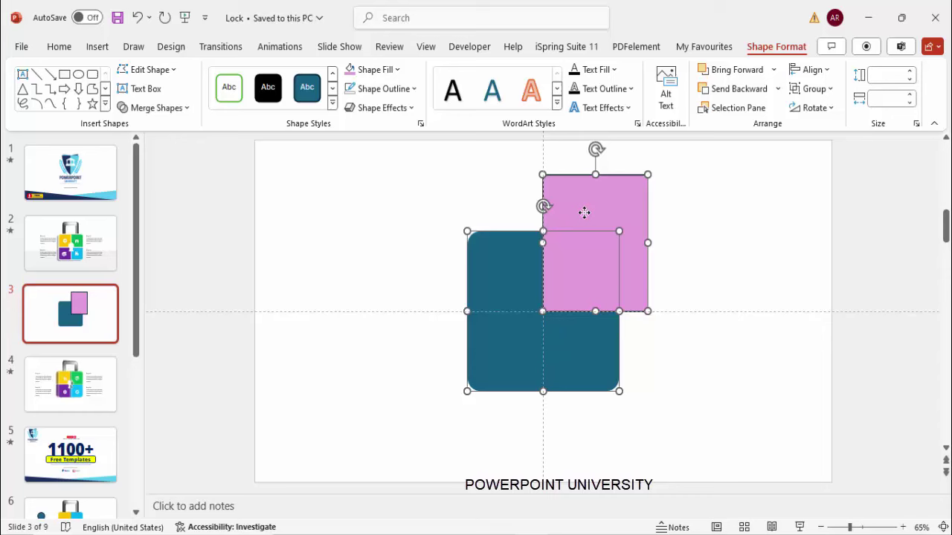
pyautogui.click(168, 112)
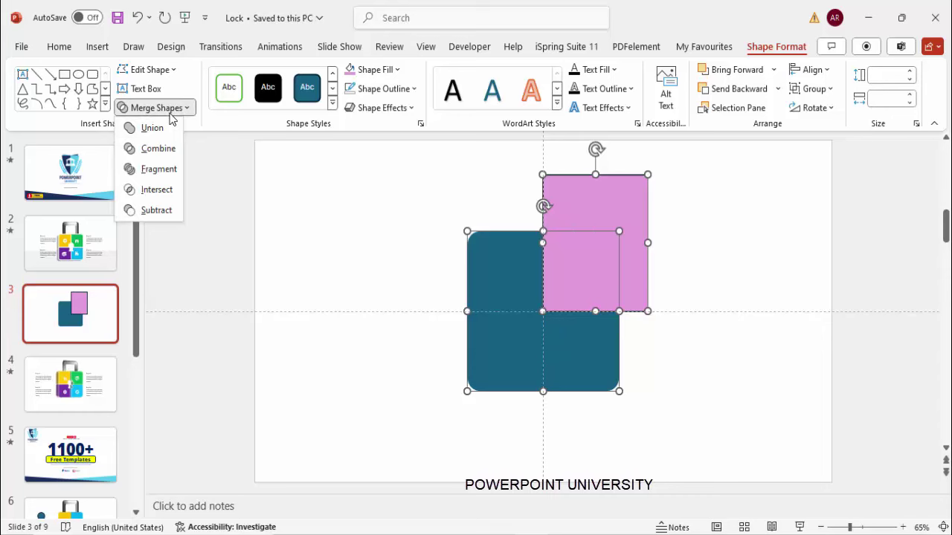
pyautogui.click(160, 191)
# - Fill the quarter green, duplicate it below, and make the copy light blue, flipped vertically
pyautogui.click(386, 74)
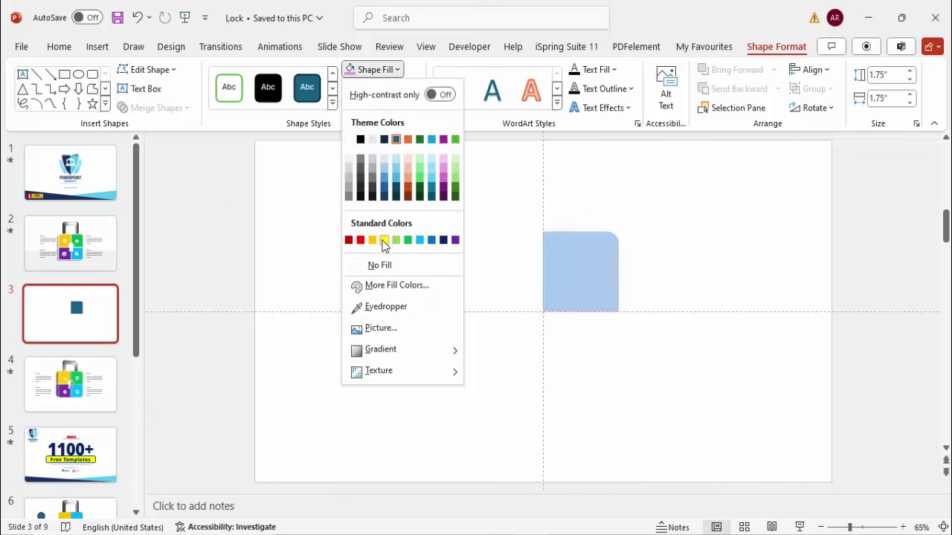
pyautogui.click(408, 240)
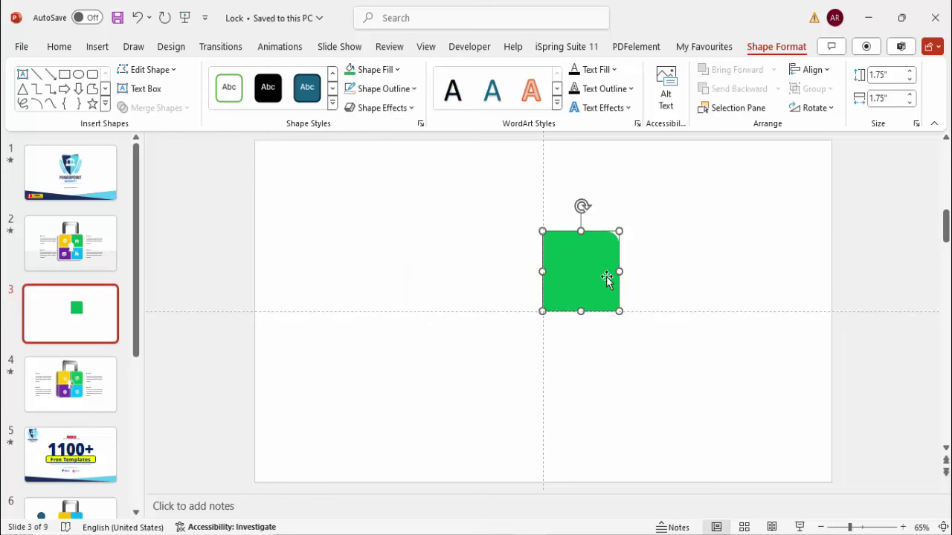
pyautogui.moveTo(597, 270); pyautogui.dragTo(601, 356)
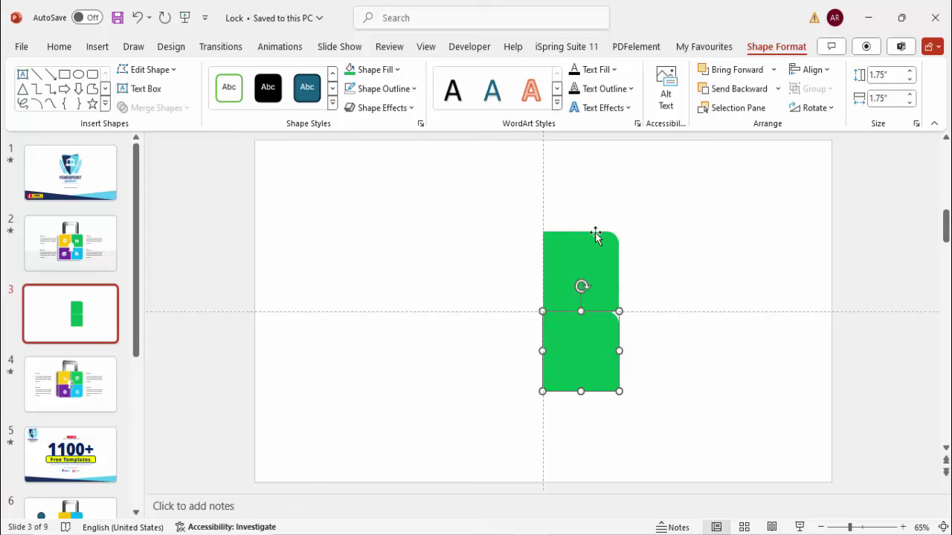
pyautogui.click(383, 74)
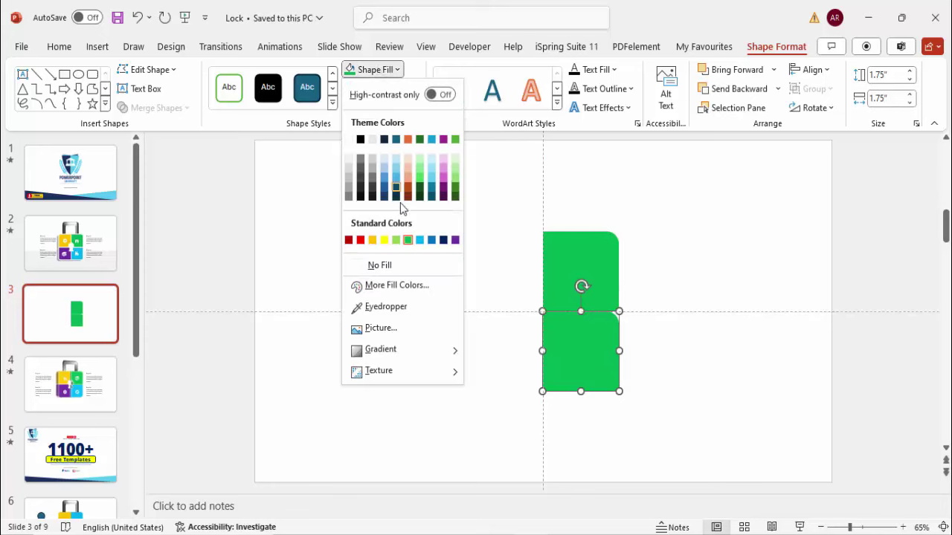
pyautogui.click(419, 240)
pyautogui.click(815, 108)
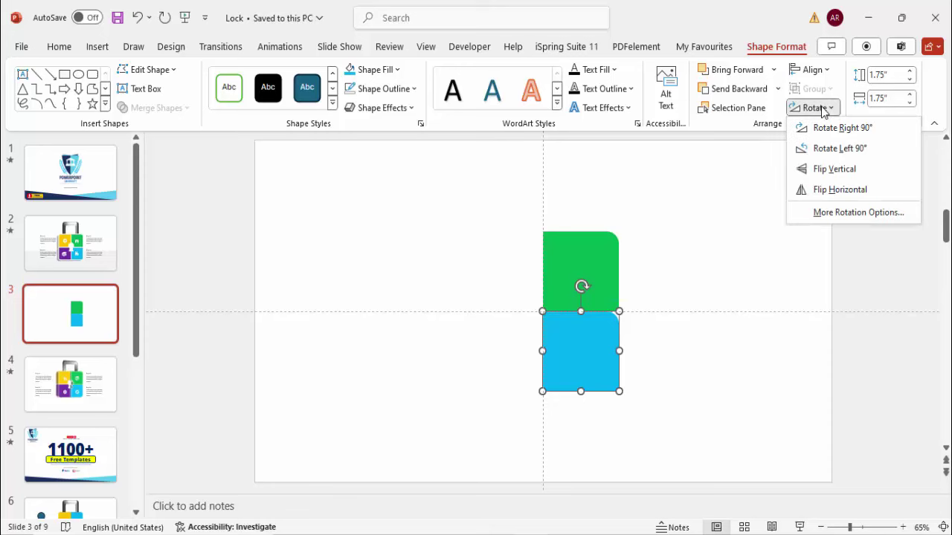
pyautogui.click(835, 170)
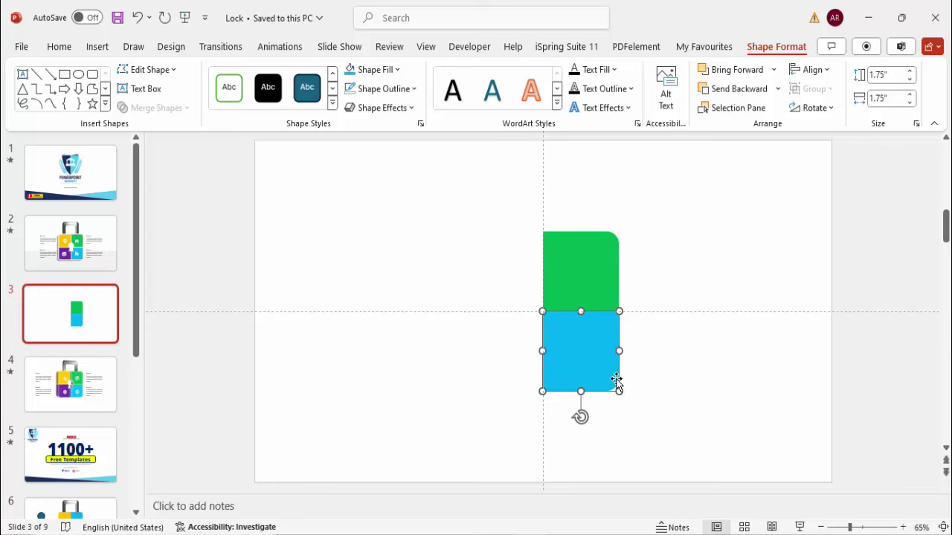
# - Duplicate the green and blue quarter pair to the left
pyautogui.click(641, 378)
pyautogui.click(582, 296)
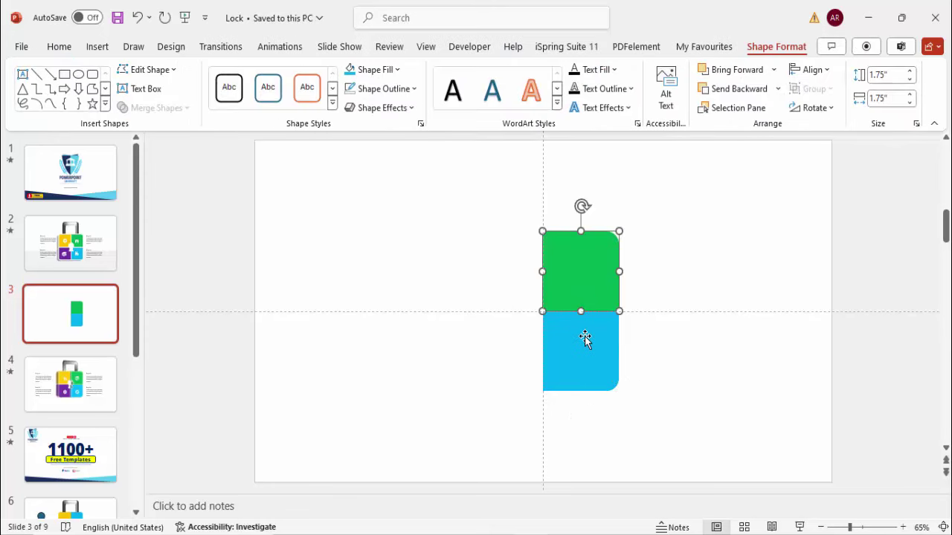
pyautogui.keyDown('shift'); pyautogui.click(595, 344); pyautogui.keyUp('shift')
pyautogui.moveTo(595, 344); pyautogui.dragTo(520, 347)
# - Fill the upper-left quarter orange and flip it horizontally
pyautogui.click(671, 278)
pyautogui.click(523, 261)
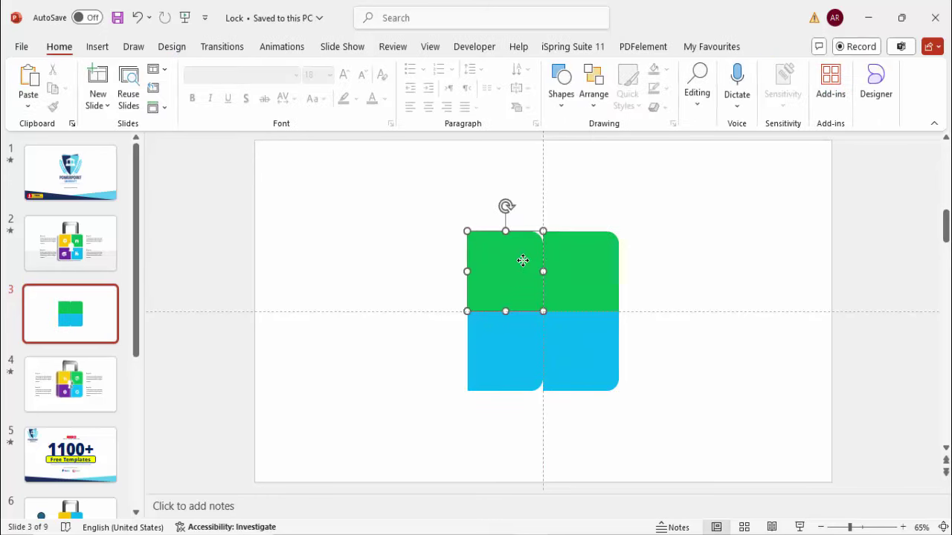
pyautogui.doubleClick(523, 260)
pyautogui.click(372, 69)
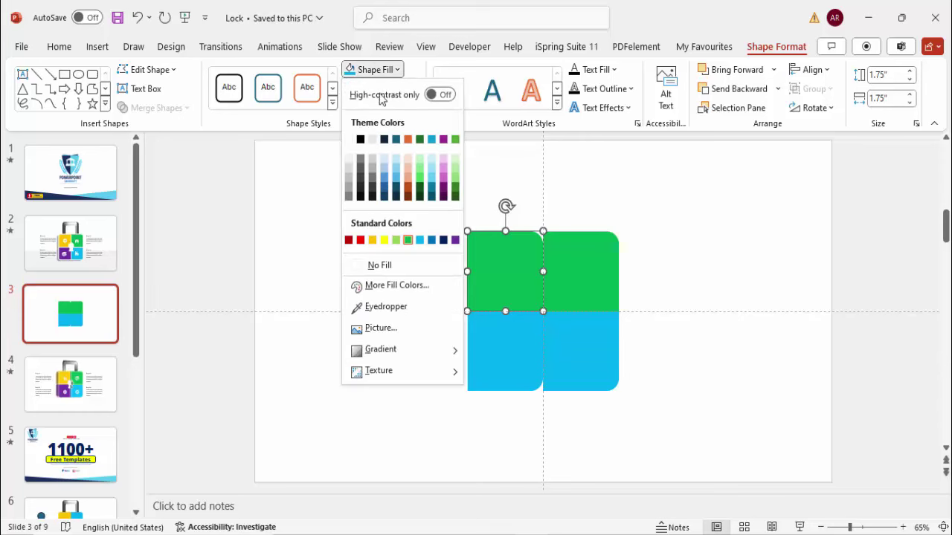
pyautogui.click(372, 240)
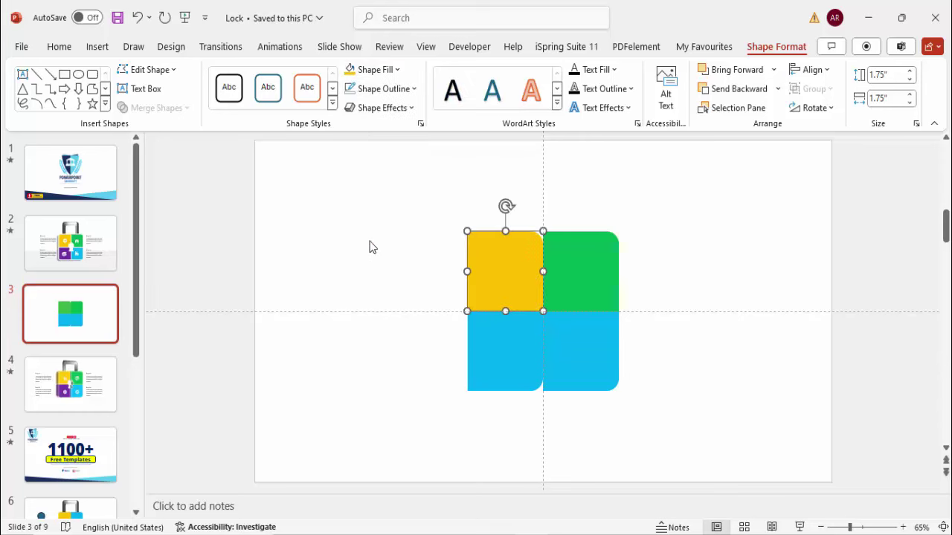
pyautogui.click(832, 108)
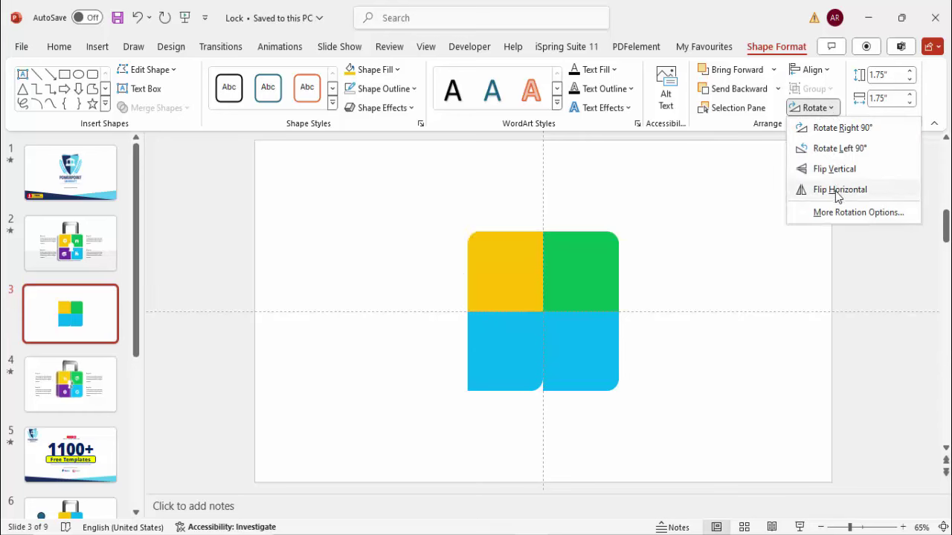
pyautogui.click(847, 192)
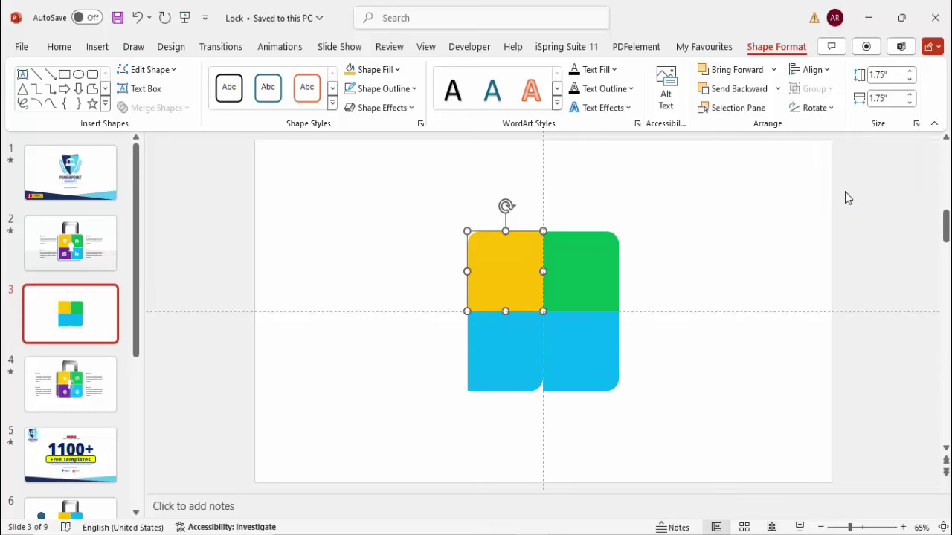
# - Fill the lower-left quarter purple and flip it horizontally
pyautogui.click(510, 357)
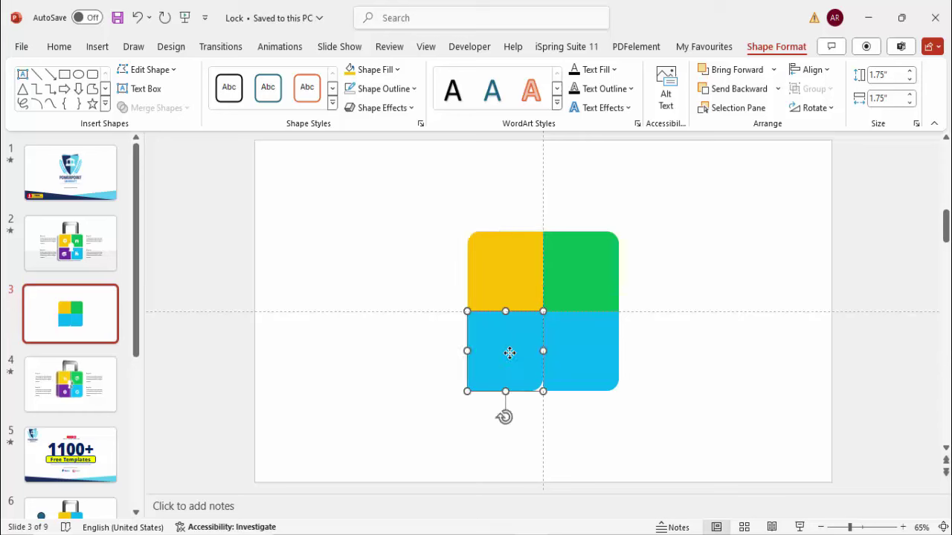
pyautogui.click(375, 69)
pyautogui.click(455, 239)
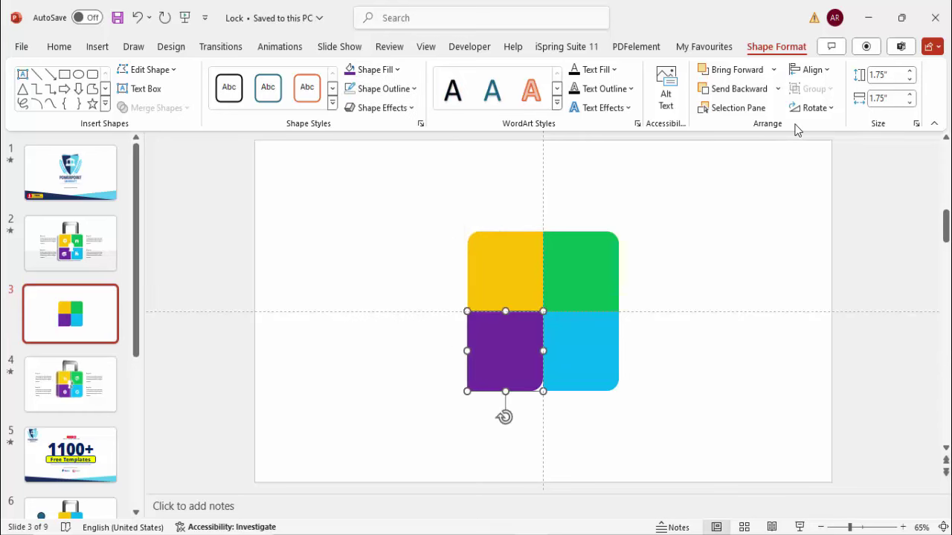
pyautogui.click(816, 108)
pyautogui.click(843, 192)
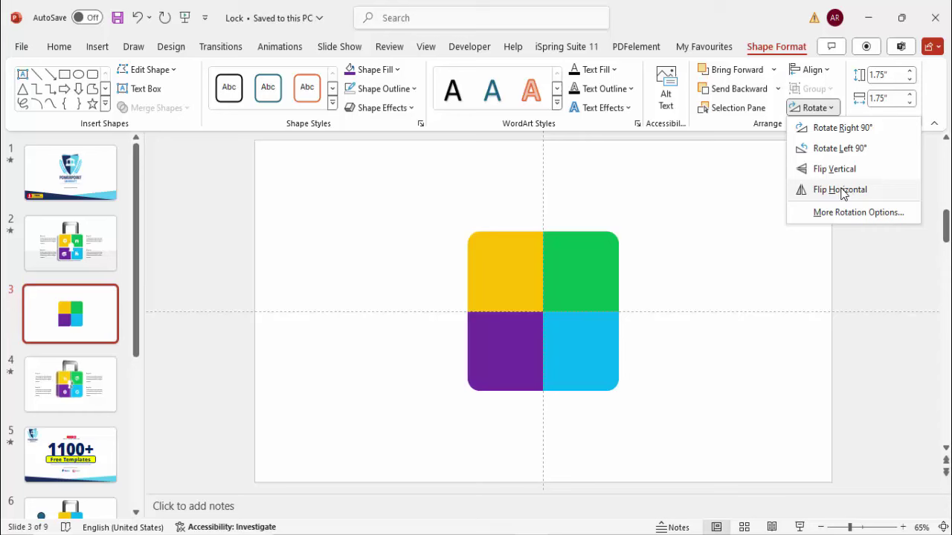
pyautogui.click(842, 192)
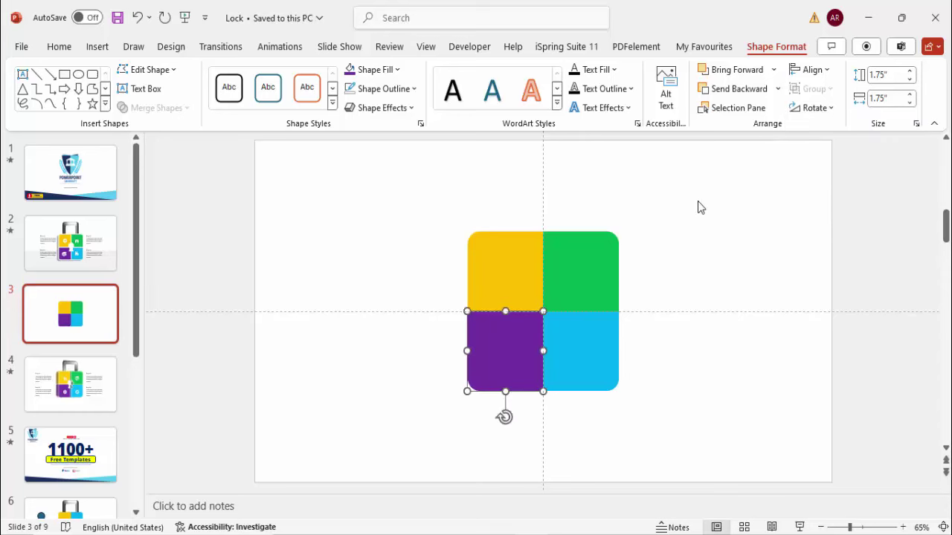
pyautogui.click(610, 221)
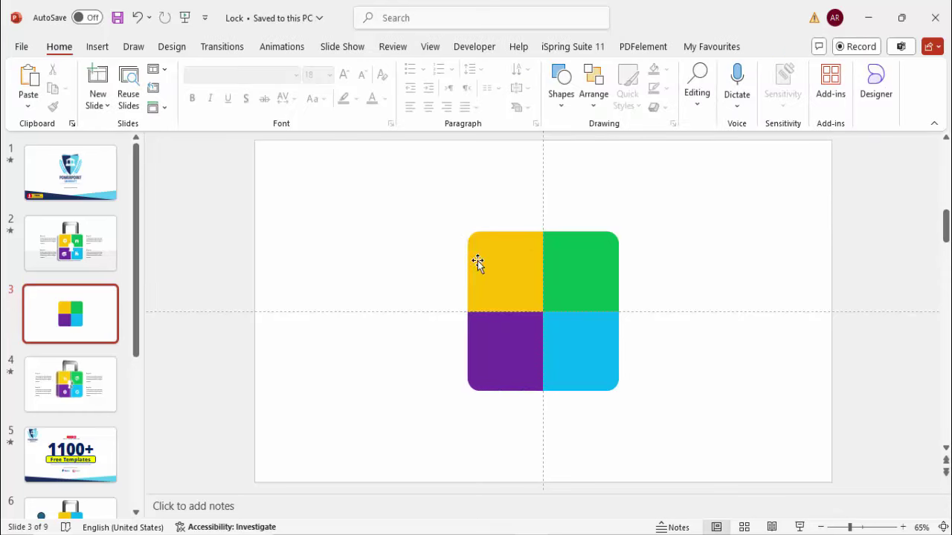
# - Draw a teal rounded rectangle and position it left of the coloured square
pyautogui.moveTo(438, 209); pyautogui.dragTo(688, 455)
pyautogui.click(401, 237)
pyautogui.click(97, 47)
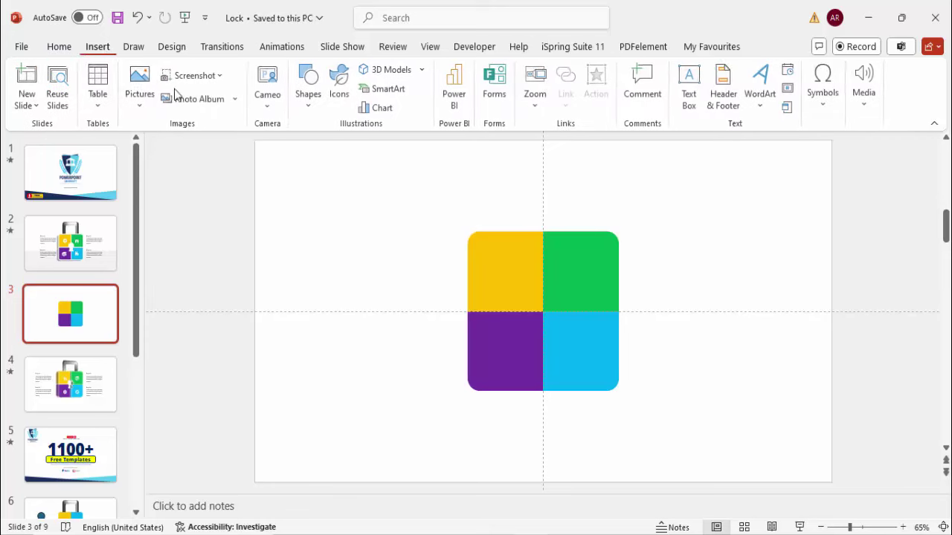
pyautogui.click(309, 90)
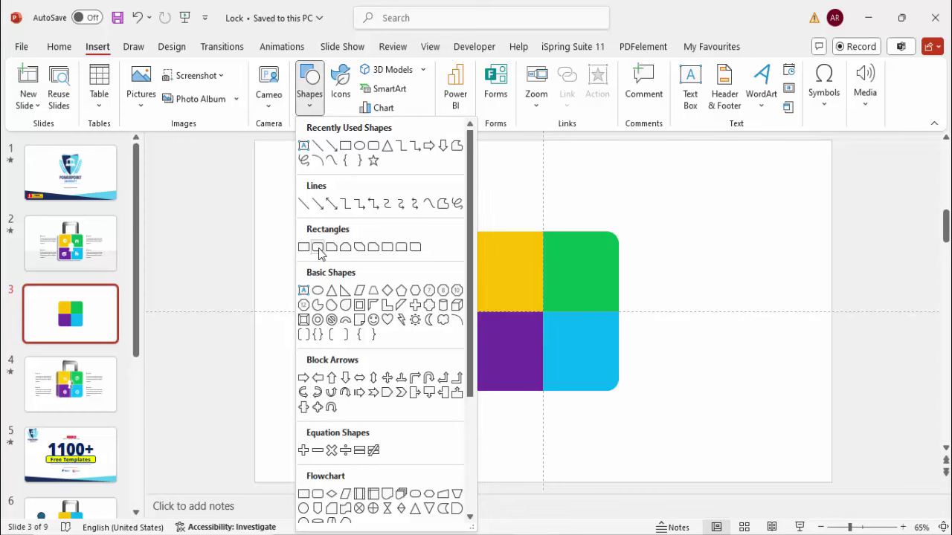
pyautogui.click(318, 247)
pyautogui.moveTo(296, 202)
pyautogui.mouseDown()
pyautogui.moveTo(389, 302)
pyautogui.moveTo(396, 340)
pyautogui.moveTo(409, 339)
pyautogui.mouseUp()
pyautogui.moveTo(375, 253)
pyautogui.mouseDown()
pyautogui.moveTo(548, 240)
pyautogui.moveTo(565, 233)
pyautogui.moveTo(563, 216)
pyautogui.mouseUp()
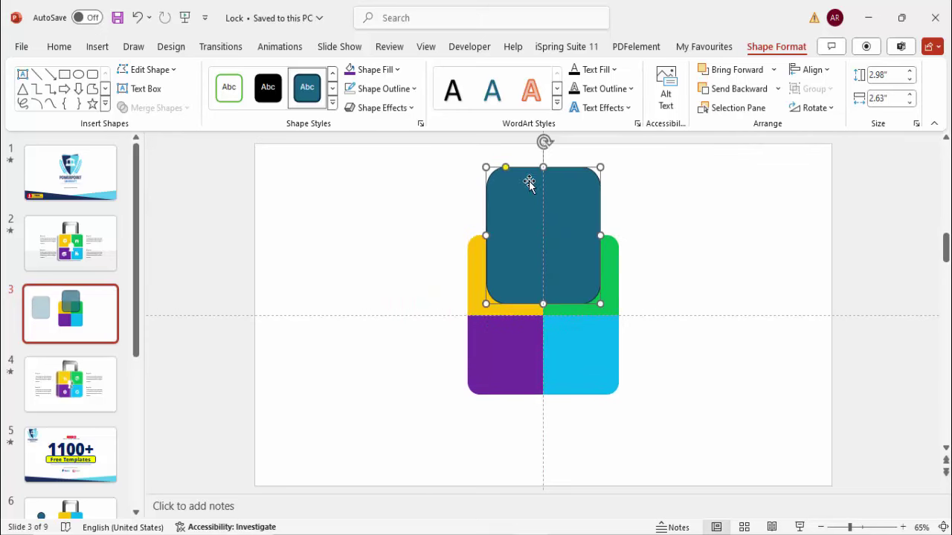
pyautogui.moveTo(505, 171); pyautogui.dragTo(500, 171)
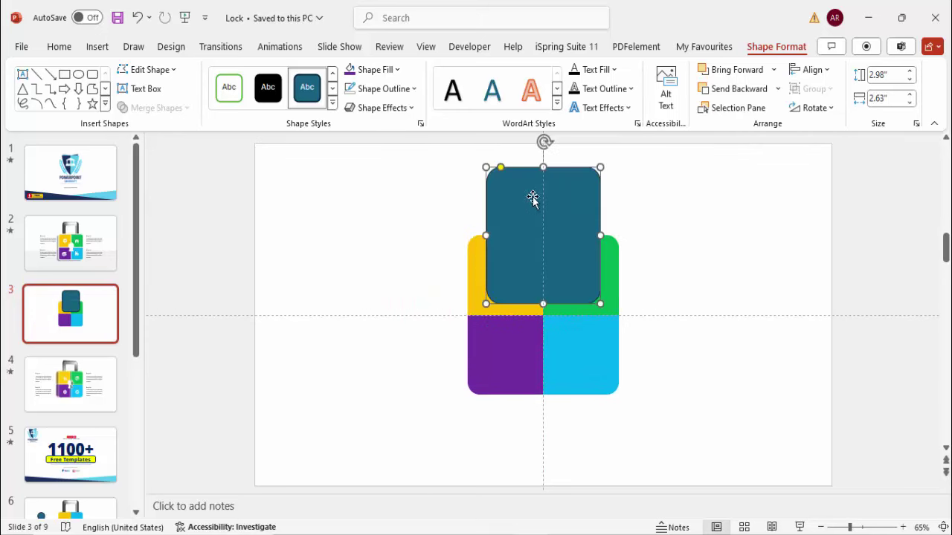
pyautogui.moveTo(552, 216); pyautogui.dragTo(354, 249)
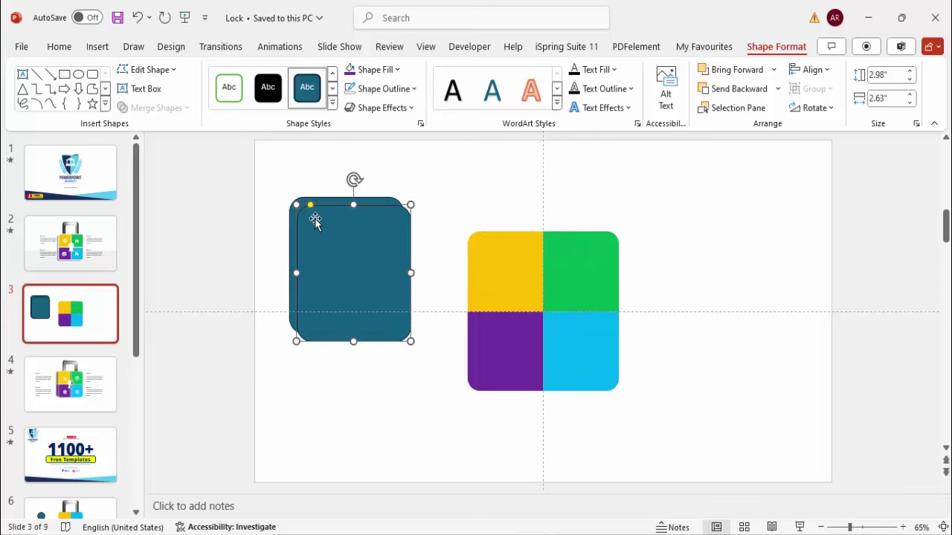
# - Shrink and centre an inner copy, fill it light green, and sharpen its corners
pyautogui.moveTo(290, 198); pyautogui.dragTo(324, 238)
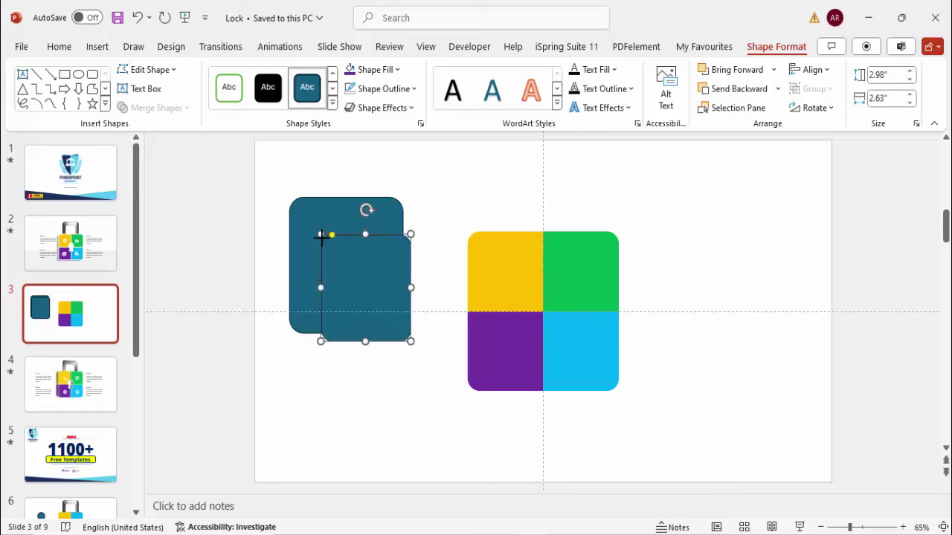
pyautogui.moveTo(374, 261); pyautogui.dragTo(351, 239)
pyautogui.moveTo(303, 217); pyautogui.dragTo(351, 265)
pyautogui.click(397, 69)
pyautogui.click(455, 160)
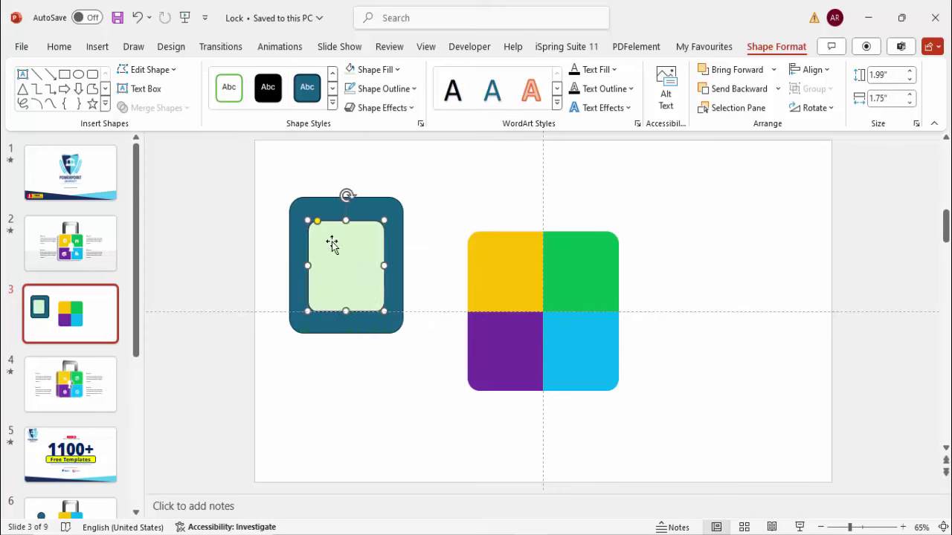
pyautogui.moveTo(315, 223); pyautogui.dragTo(310, 222)
# - Subtract the light-green inner shape from the outer teal rounded rectangle
pyautogui.click(409, 223)
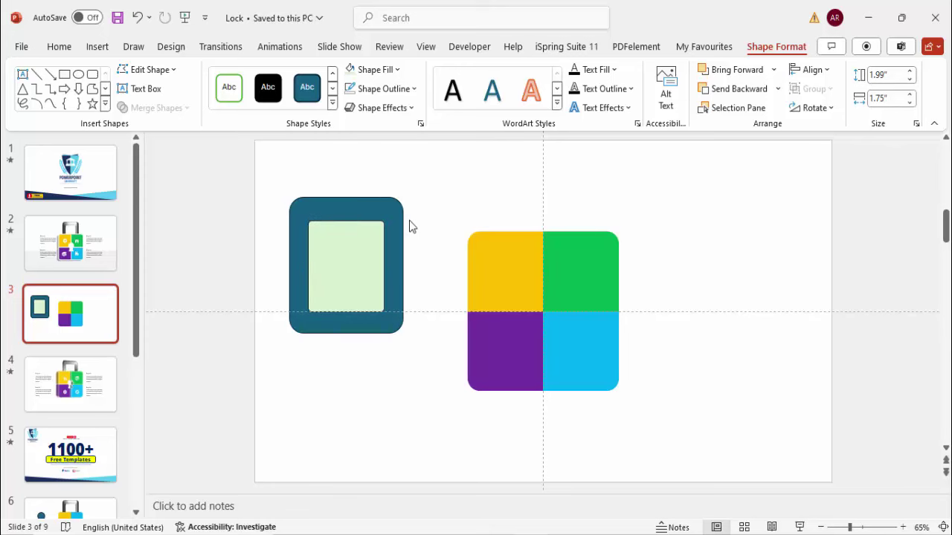
pyautogui.click(364, 212)
pyautogui.keyDown('shift'); pyautogui.click(337, 240); pyautogui.keyUp('shift')
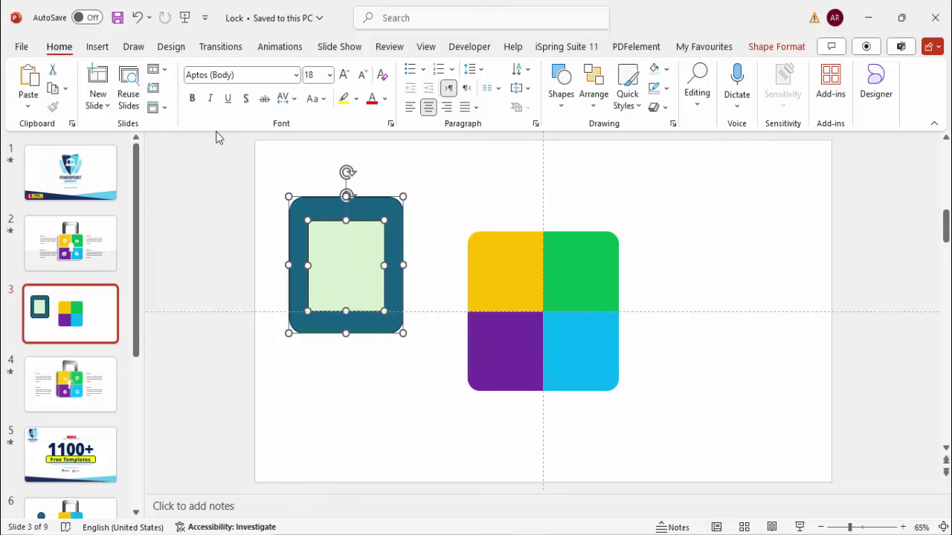
pyautogui.click(756, 50)
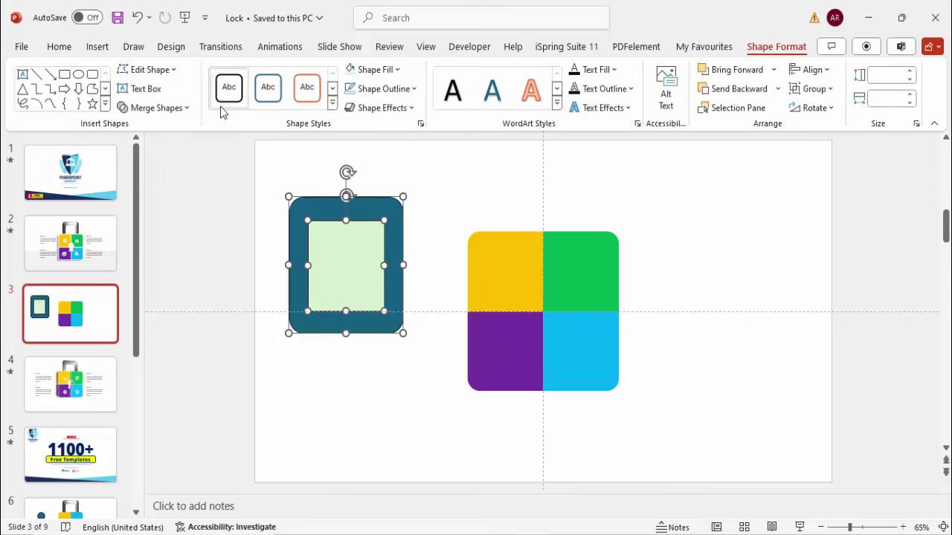
pyautogui.click(180, 110)
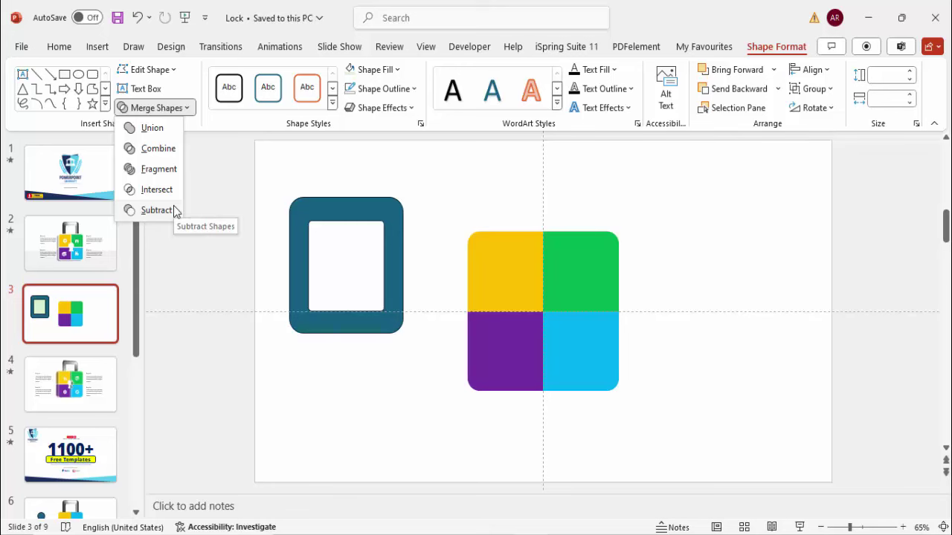
pyautogui.click(174, 210)
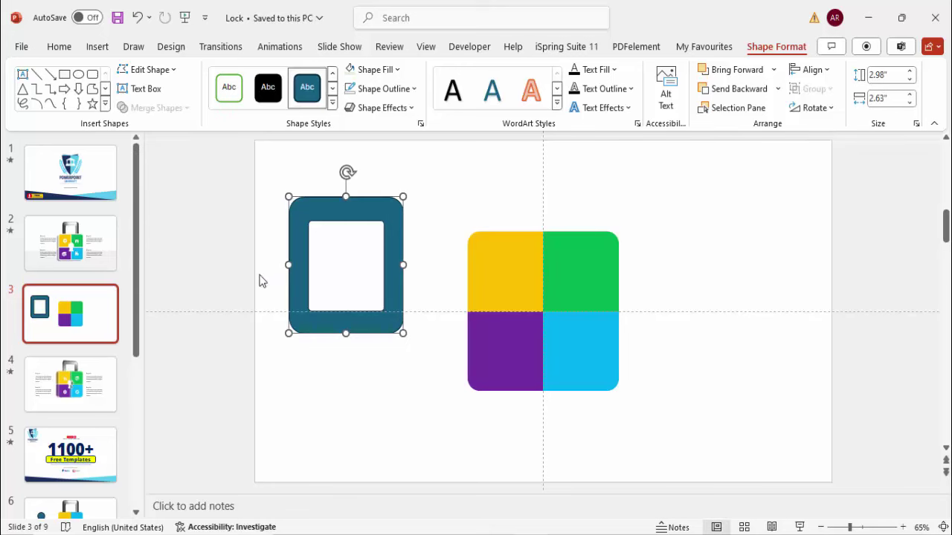
# - Subtract a rectangle covering the frame's lower half, leaving an arch-shaped shackle
pyautogui.click(97, 47)
pyautogui.click(310, 109)
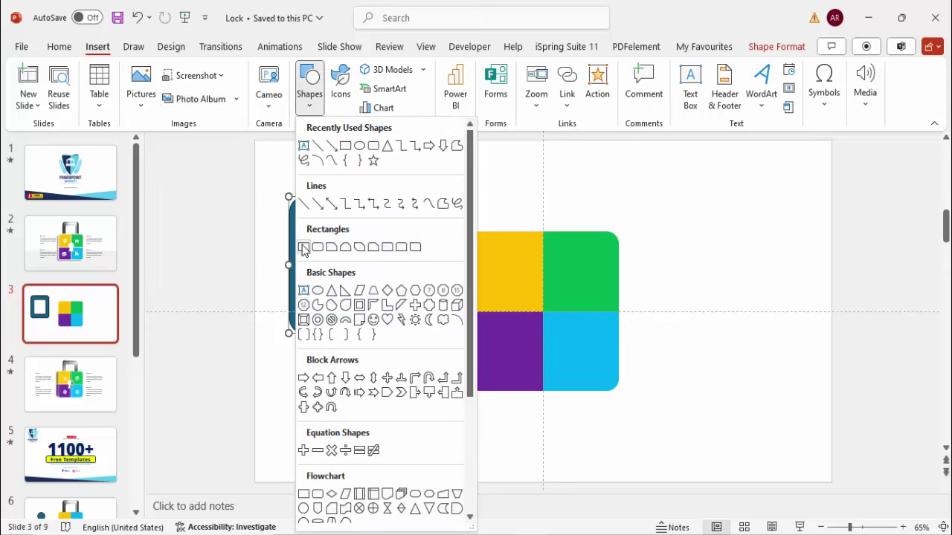
pyautogui.click(303, 248)
pyautogui.moveTo(275, 275); pyautogui.dragTo(438, 406)
pyautogui.moveTo(408, 321); pyautogui.dragTo(405, 324)
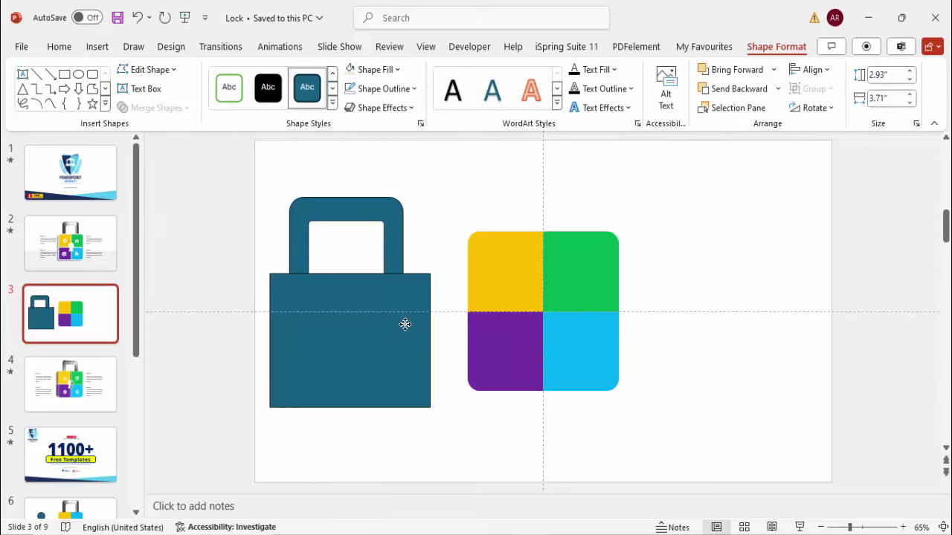
pyautogui.click(374, 212)
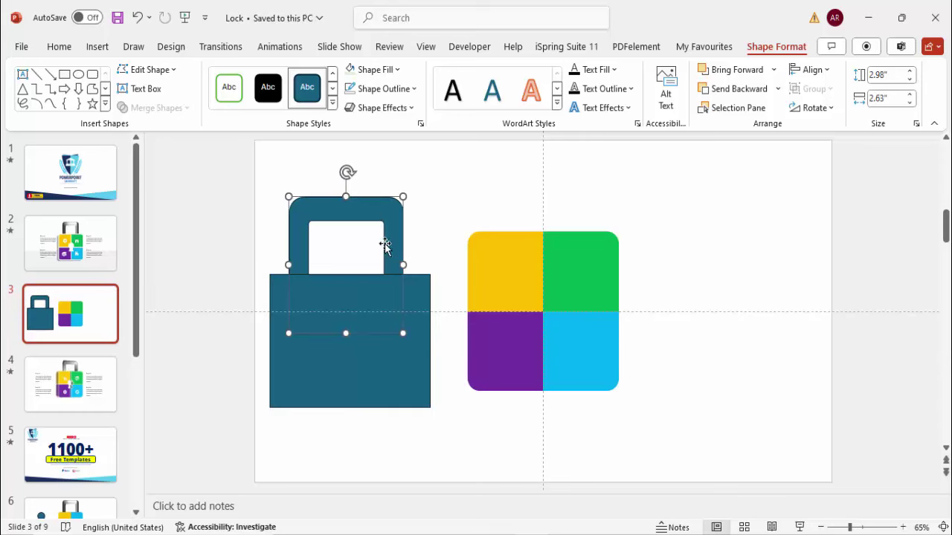
pyautogui.keyDown('shift'); pyautogui.click(419, 297); pyautogui.keyUp('shift')
pyautogui.click(178, 109)
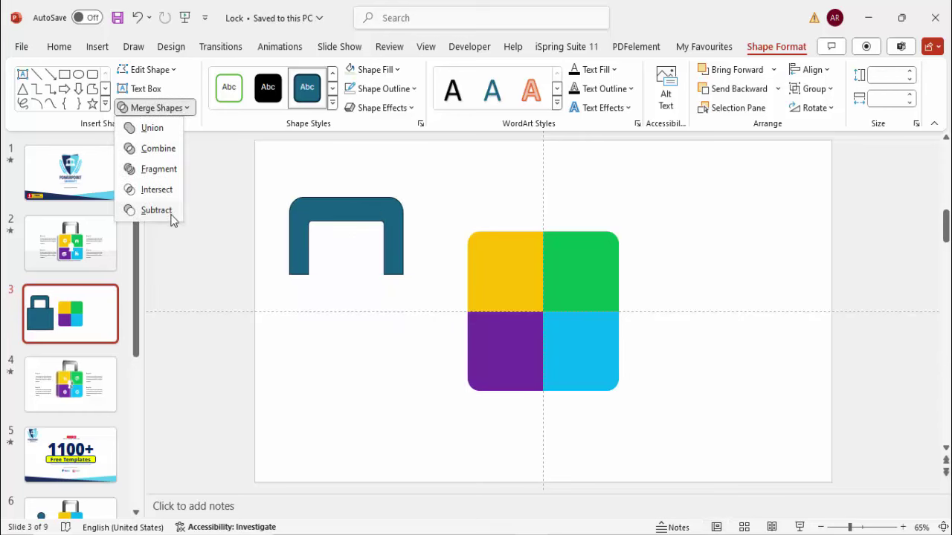
pyautogui.click(156, 210)
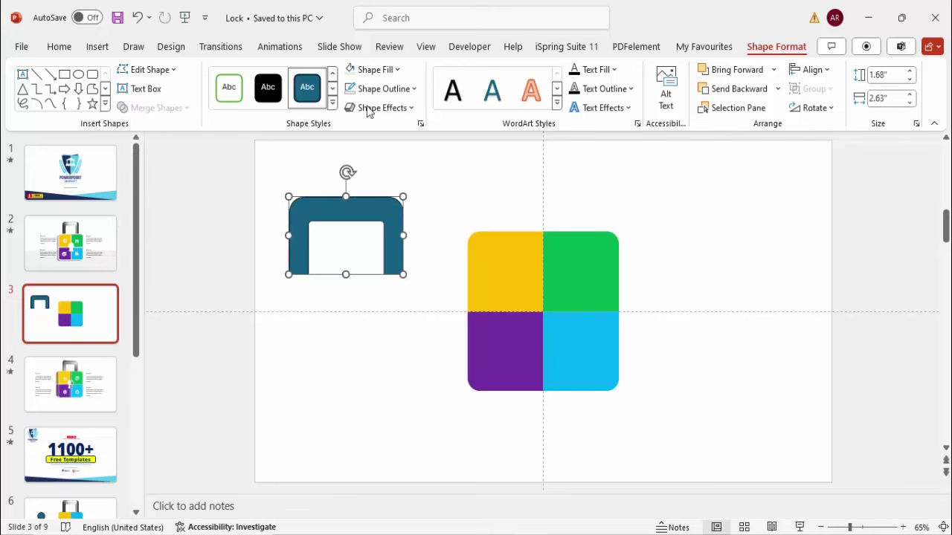
# - Remove the shackle's outline, move it atop the coloured block, and send it to back
pyautogui.click(391, 89)
pyautogui.click(382, 282)
pyautogui.moveTo(370, 212); pyautogui.dragTo(559, 173)
pyautogui.click(778, 88)
pyautogui.click(763, 131)
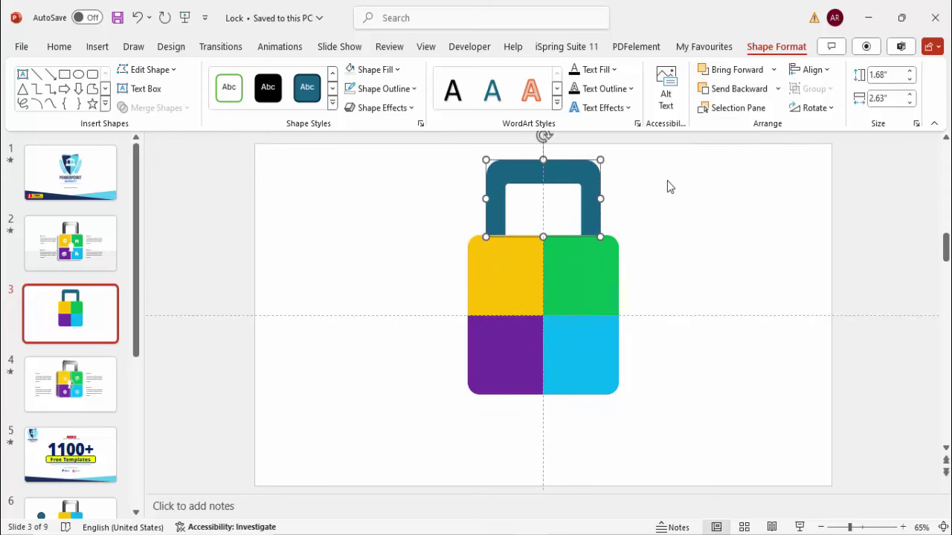
pyautogui.click(677, 188)
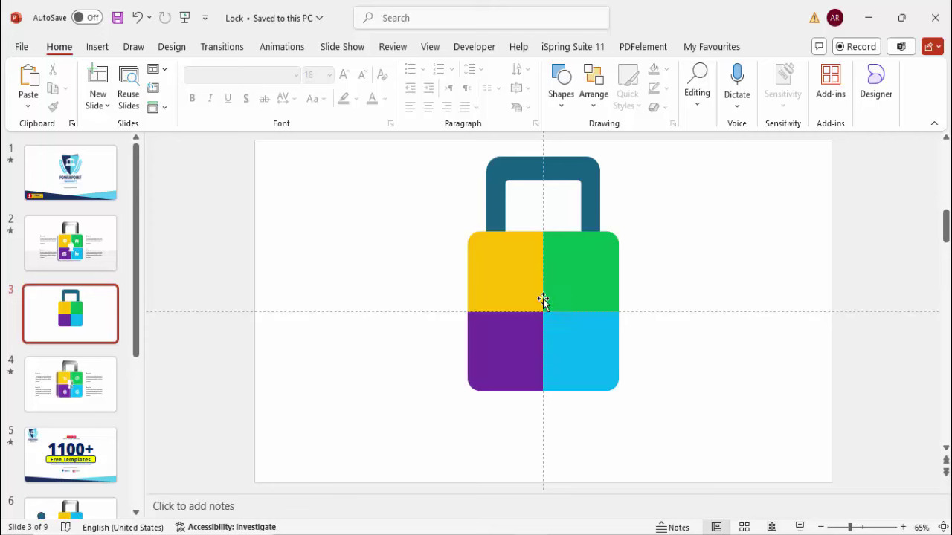
# - Draw a small circle at the lock body's centre and a trapezoid just below it
pyautogui.click(98, 47)
pyautogui.click(309, 104)
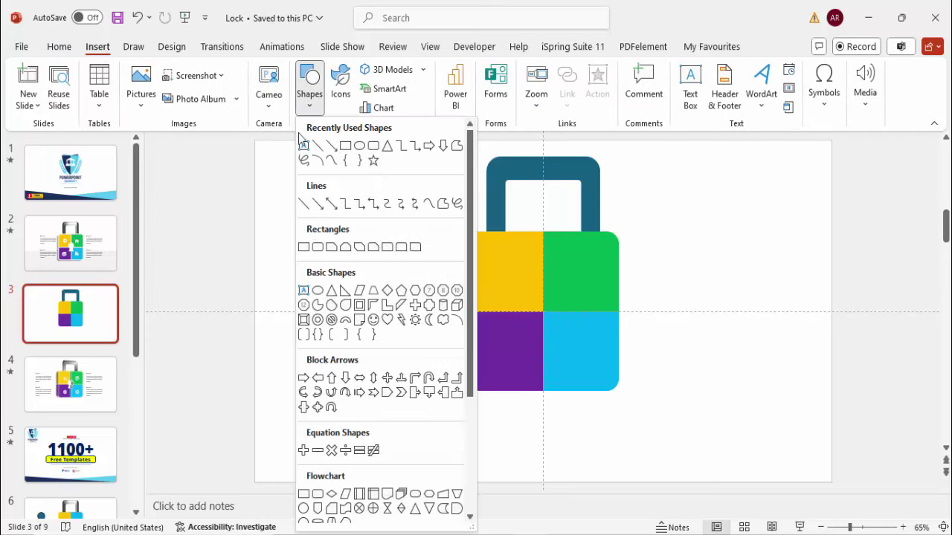
pyautogui.click(319, 290)
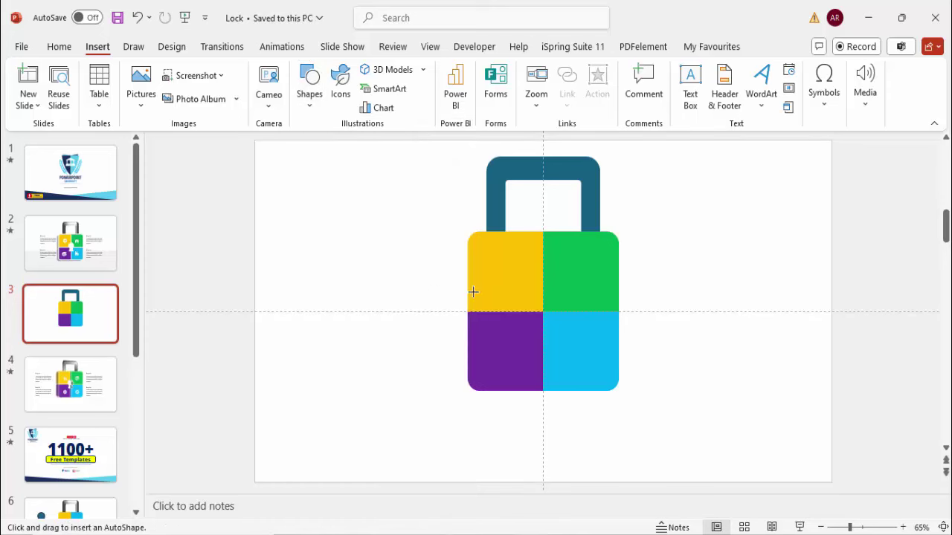
pyautogui.moveTo(524, 289); pyautogui.dragTo(546, 311)
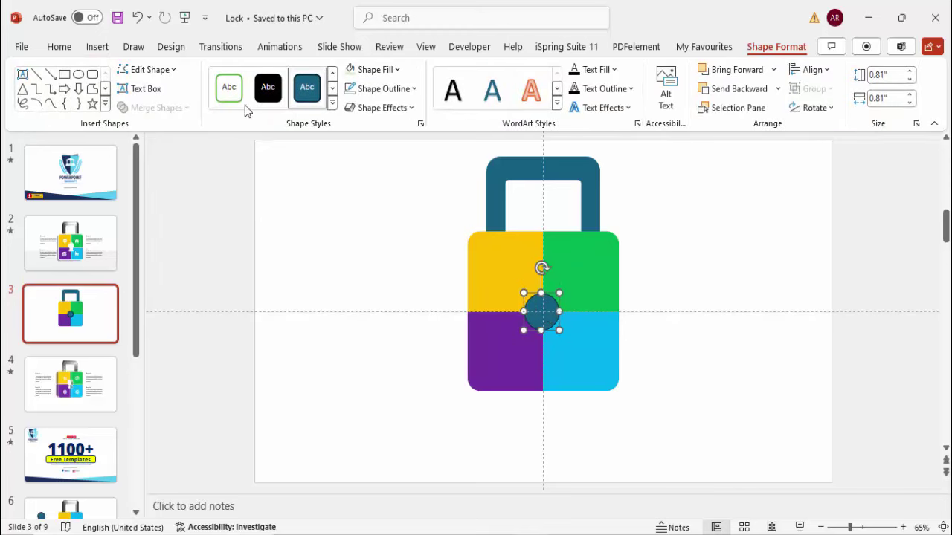
pyautogui.click(97, 46)
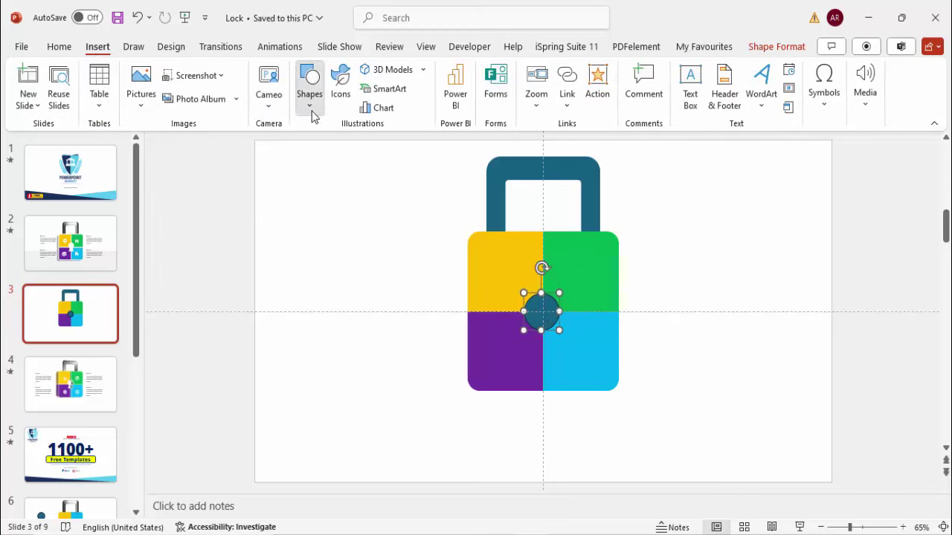
pyautogui.click(312, 112)
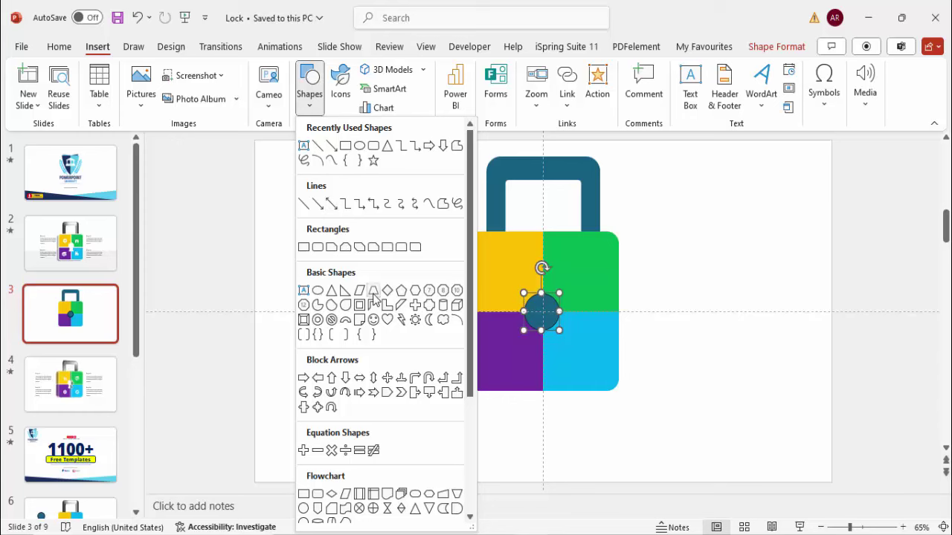
pyautogui.click(374, 291)
pyautogui.moveTo(550, 348); pyautogui.dragTo(556, 362)
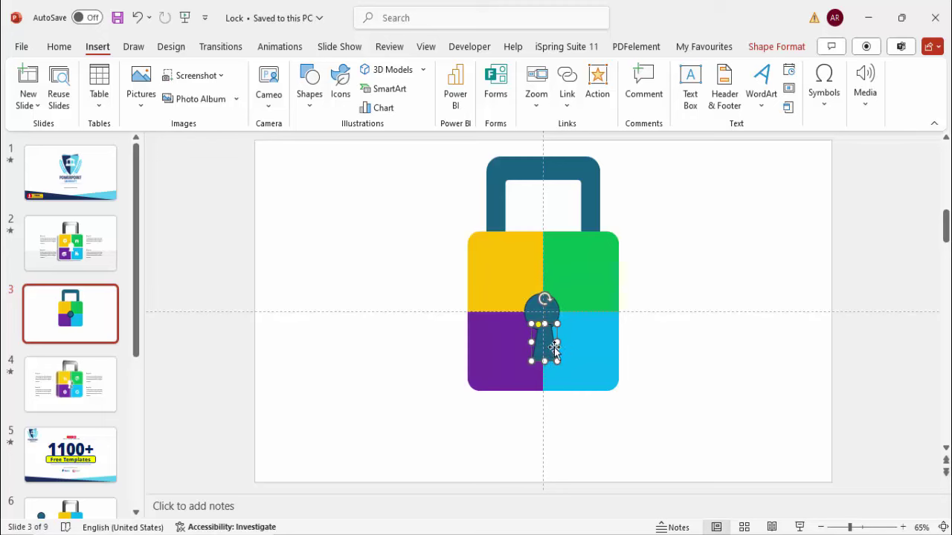
# - Union the trapezoid and circle into a single keyhole shape
pyautogui.click(546, 349)
pyautogui.keyDown('shift'); pyautogui.click(555, 312); pyautogui.keyUp('shift')
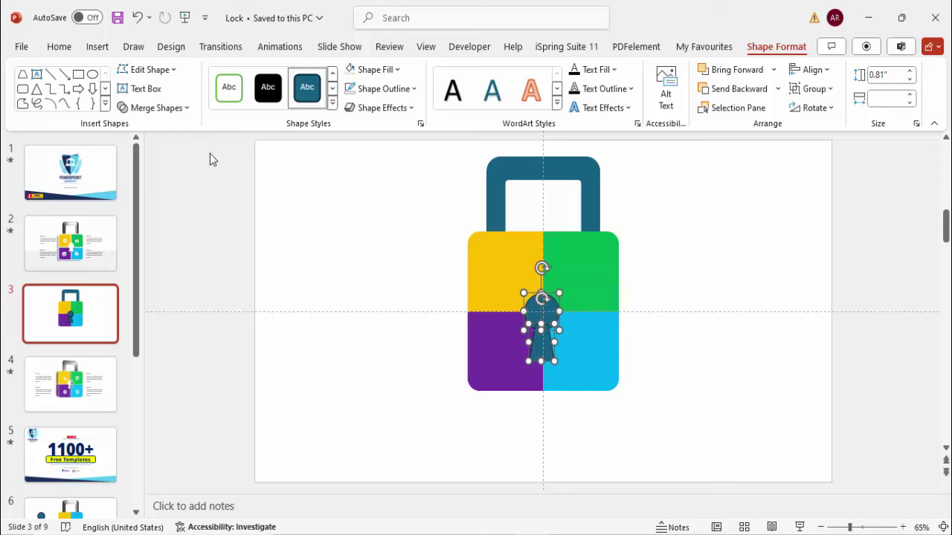
pyautogui.click(160, 109)
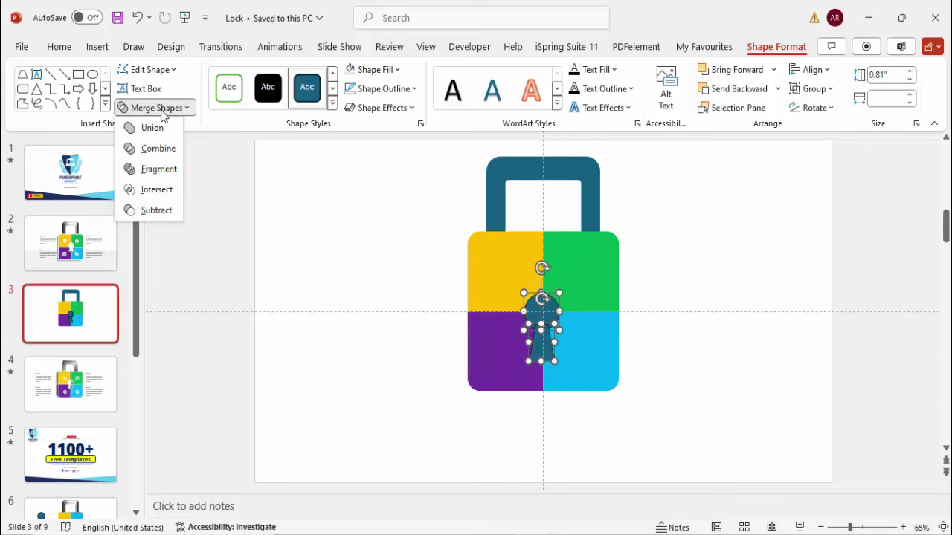
pyautogui.click(153, 132)
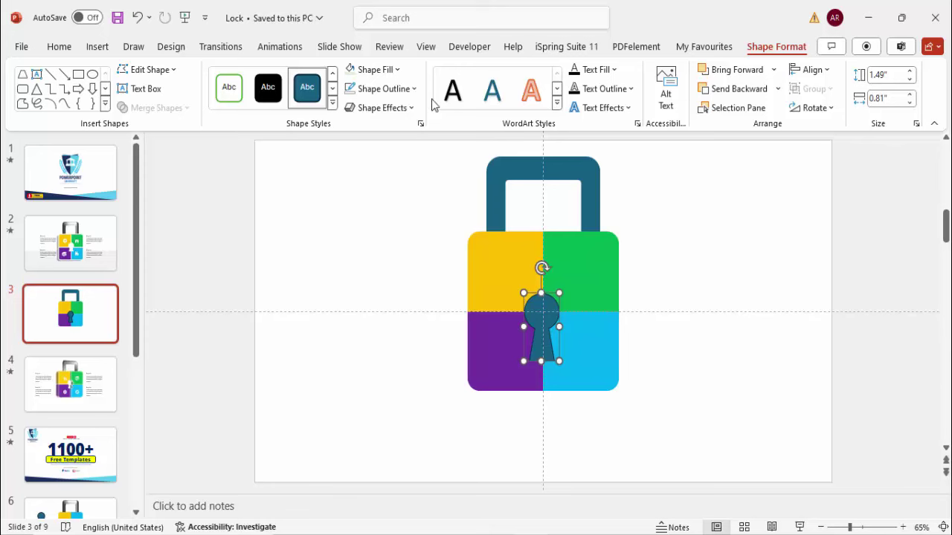
# - Give the keyhole no outline and a light-blue fill
pyautogui.click(412, 89)
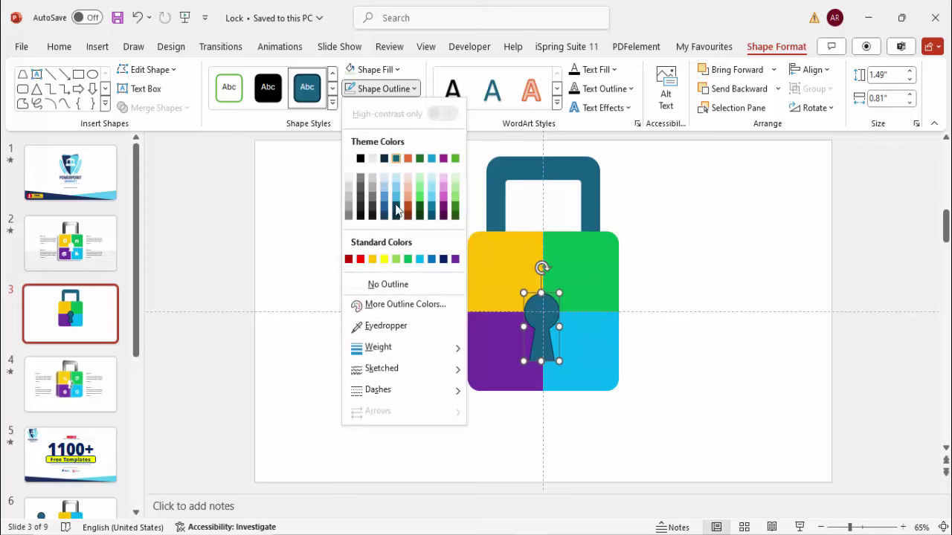
pyautogui.click(396, 286)
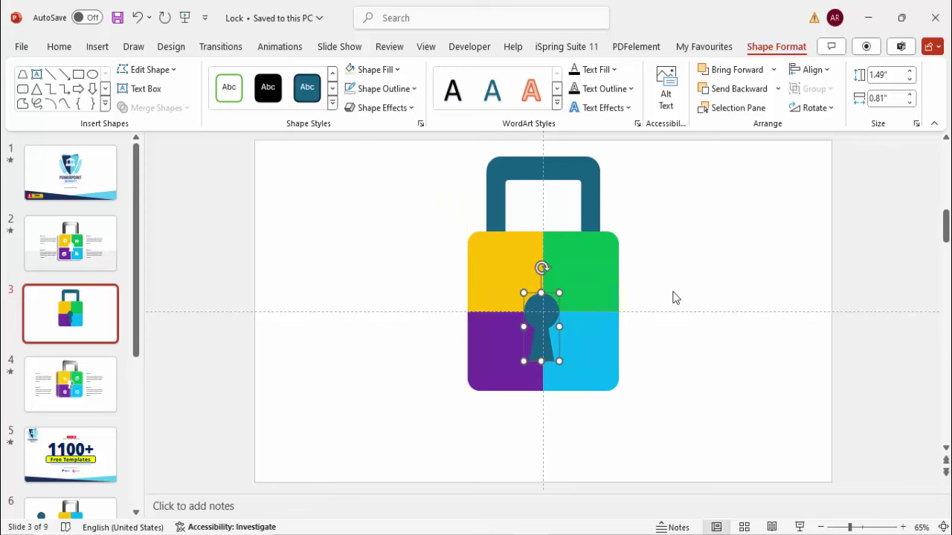
pyautogui.click(753, 49)
pyautogui.click(376, 70)
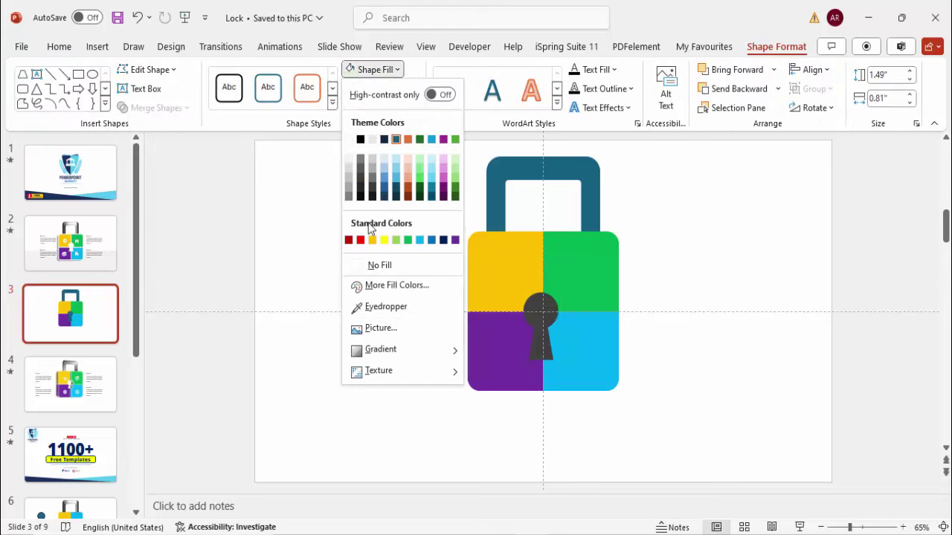
pyautogui.click(396, 171)
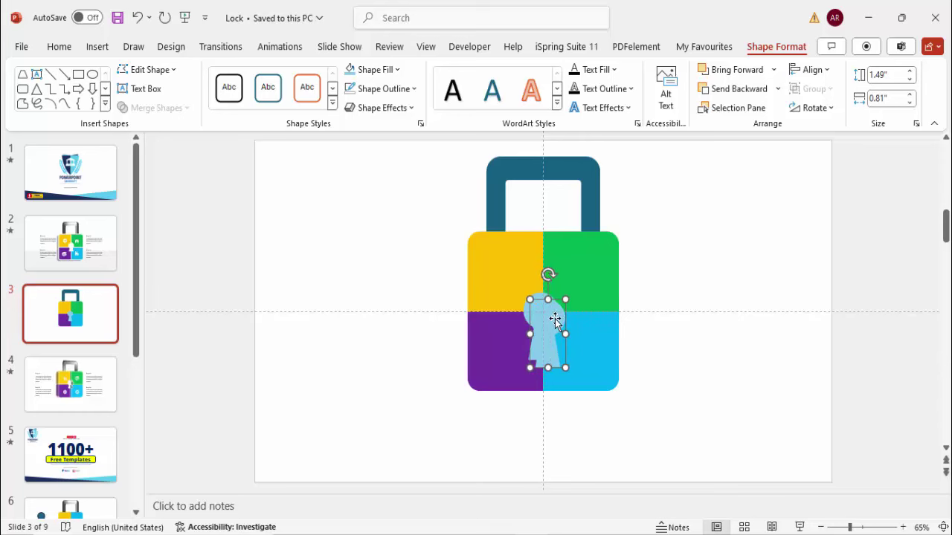
pyautogui.moveTo(547, 324); pyautogui.dragTo(539, 314)
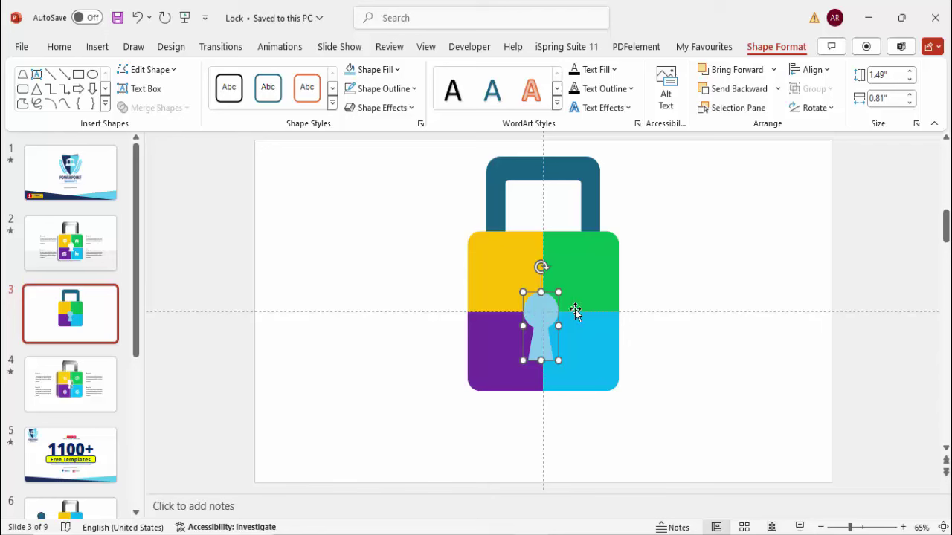
# - Try out keyhole copies beside the lock, then undo them
pyautogui.click(678, 296)
pyautogui.moveTo(554, 306); pyautogui.dragTo(616, 372)
pyautogui.moveTo(554, 323); pyautogui.dragTo(634, 288)
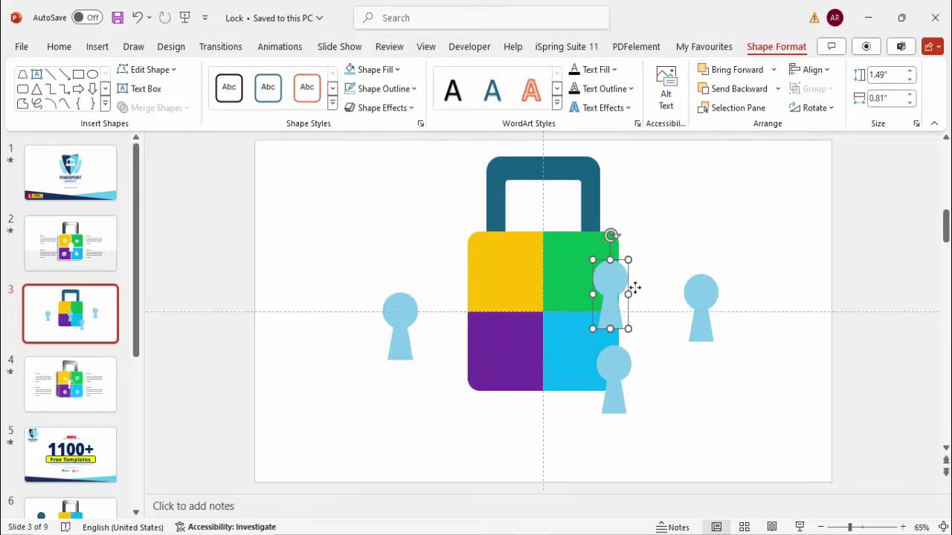
pyautogui.hotkey('ctrl', 'z')
pyautogui.hotkey('ctrl', 'z')
pyautogui.hotkey('ctrl', 'z')
pyautogui.hotkey('ctrl', 'z')
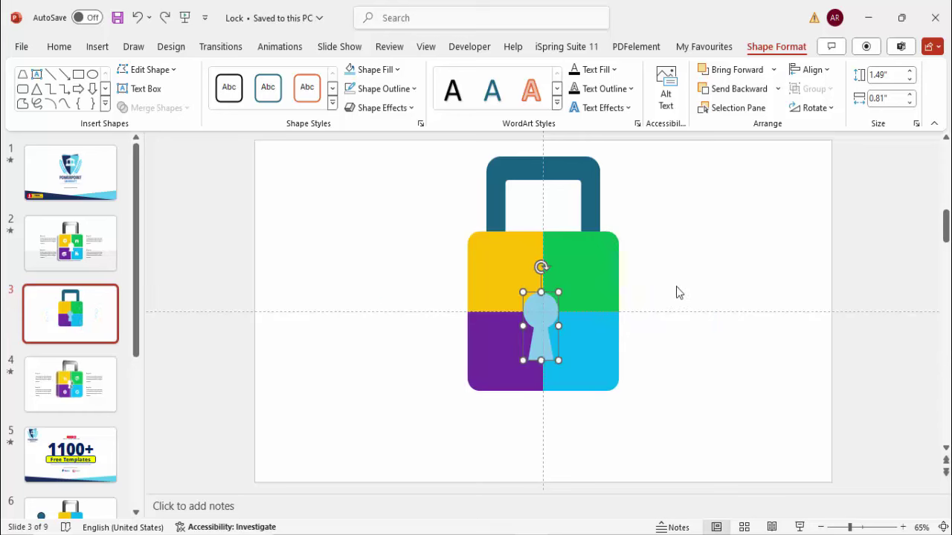
pyautogui.click(592, 258)
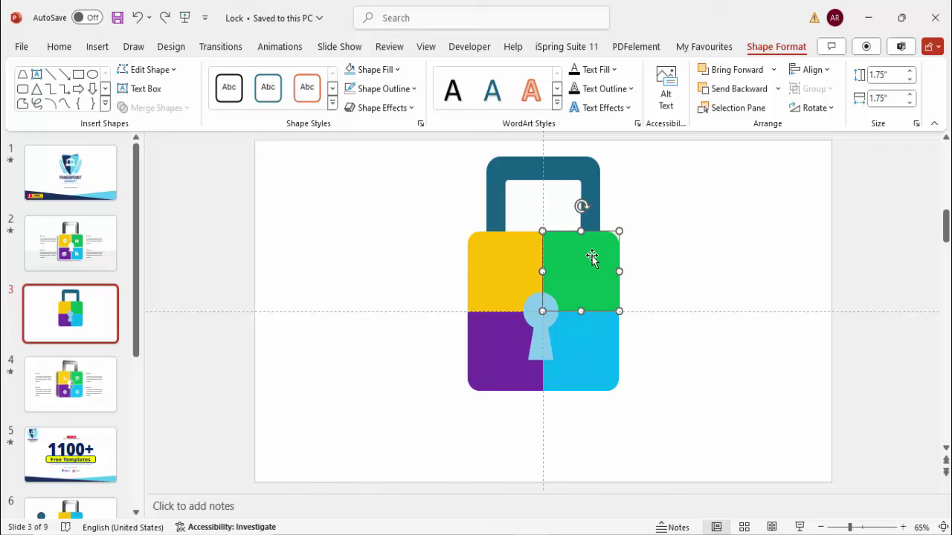
# - Subtract the keyhole from the green and blue right-hand quadrants, checking each cut
pyautogui.keyDown('shift'); pyautogui.click(541, 336); pyautogui.keyUp('shift')
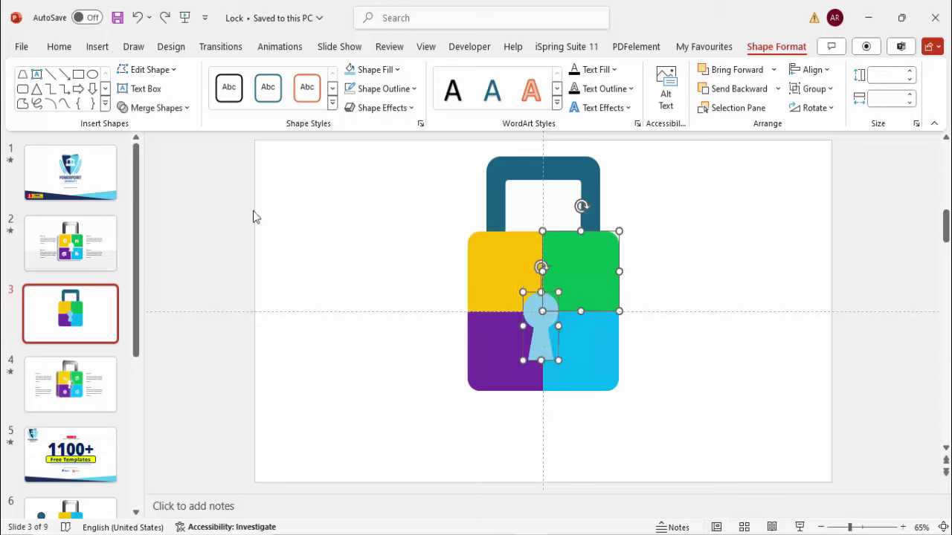
pyautogui.click(174, 112)
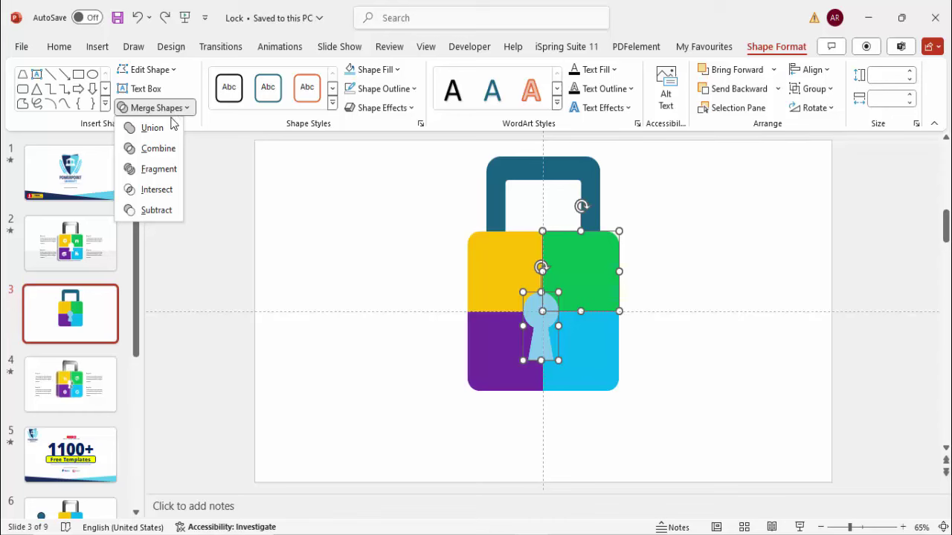
pyautogui.click(168, 212)
pyautogui.moveTo(587, 267); pyautogui.dragTo(699, 247)
pyautogui.hotkey('ctrl', 'z')
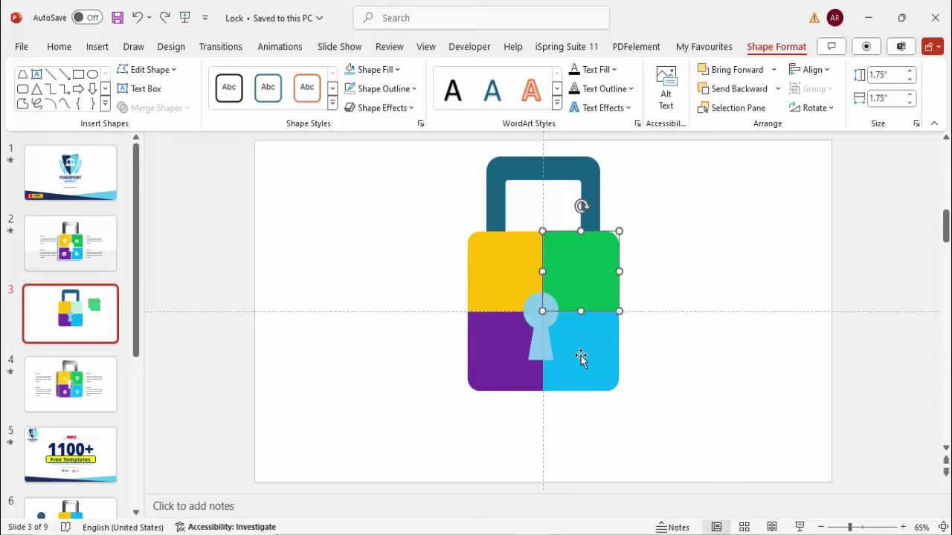
pyautogui.click(560, 334)
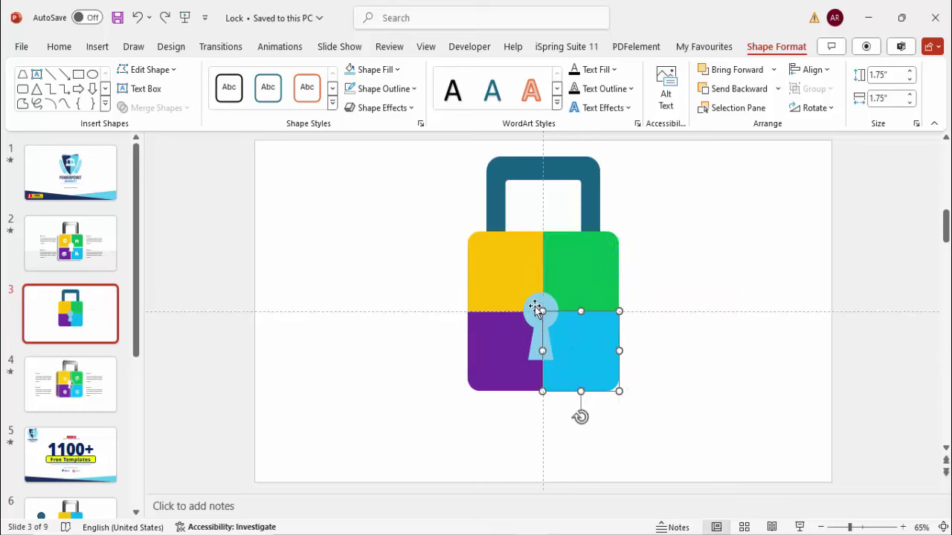
pyautogui.keyDown('shift'); pyautogui.click(535, 306); pyautogui.keyUp('shift')
pyautogui.click(160, 108)
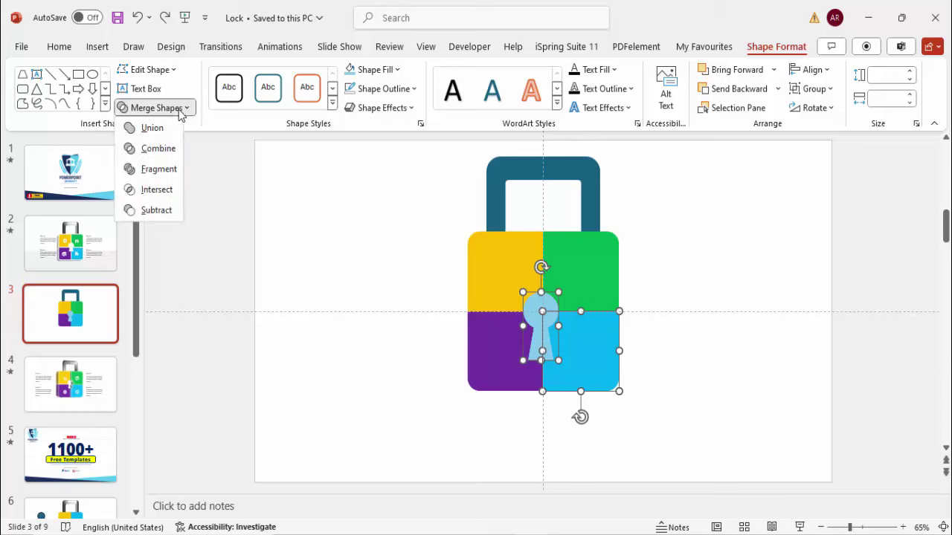
pyautogui.click(154, 210)
pyautogui.moveTo(591, 363); pyautogui.dragTo(671, 380)
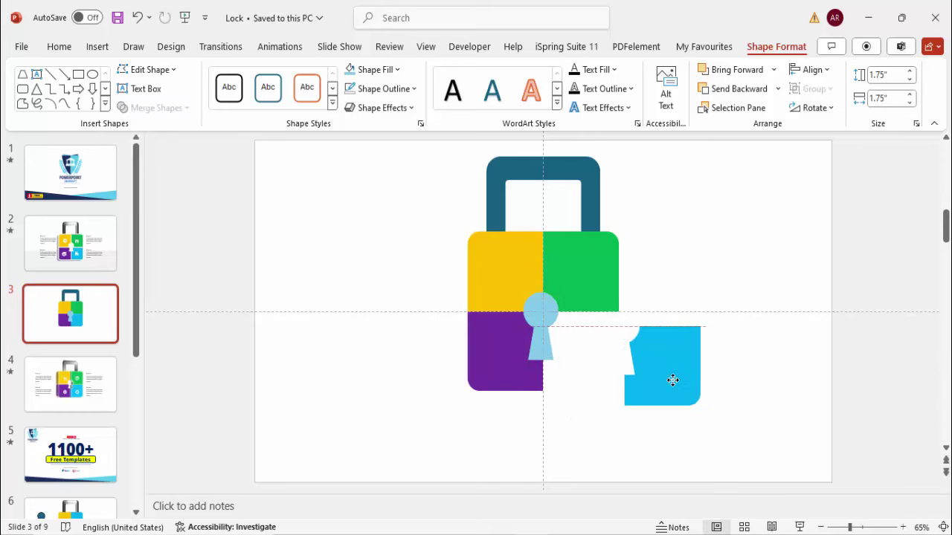
pyautogui.hotkey('ctrl', 'z')
# - Subtract the keyhole from the purple and yellow left-hand quadrants
pyautogui.click(493, 366)
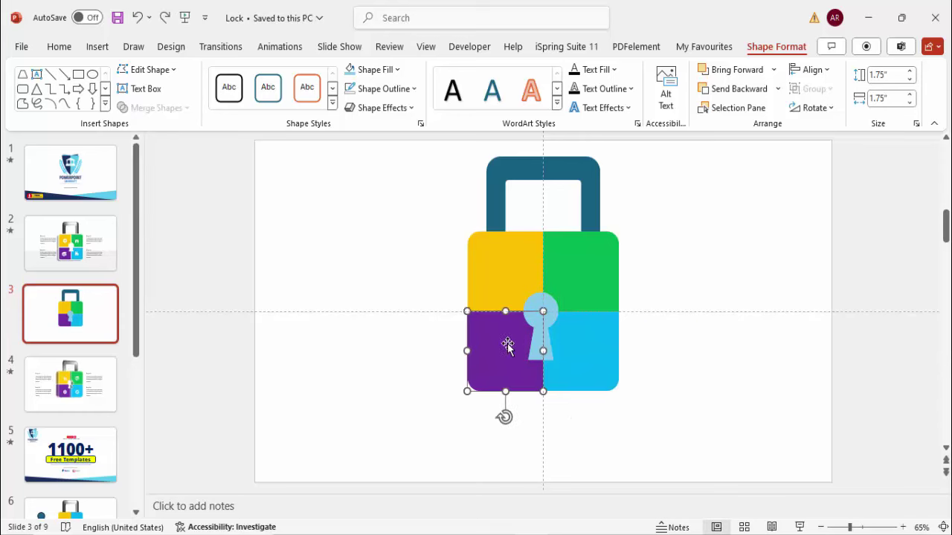
pyautogui.keyDown('shift'); pyautogui.click(542, 307); pyautogui.keyUp('shift')
pyautogui.click(162, 110)
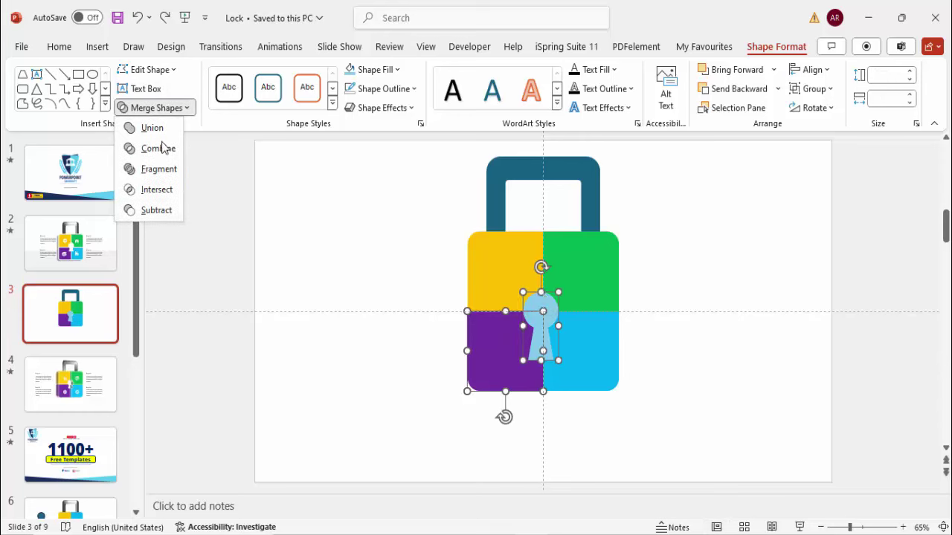
pyautogui.click(173, 214)
pyautogui.click(517, 289)
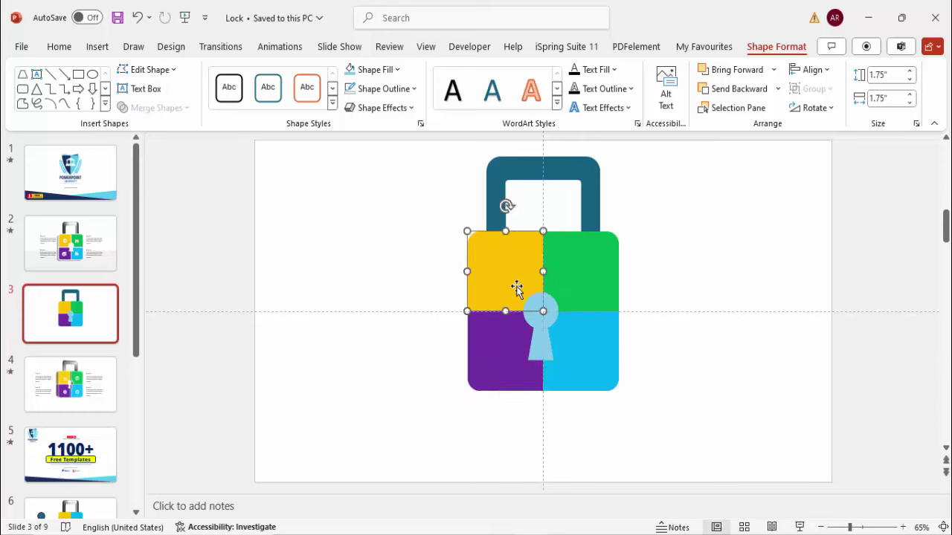
pyautogui.keyDown('shift'); pyautogui.click(556, 312); pyautogui.keyUp('shift')
pyautogui.click(171, 107)
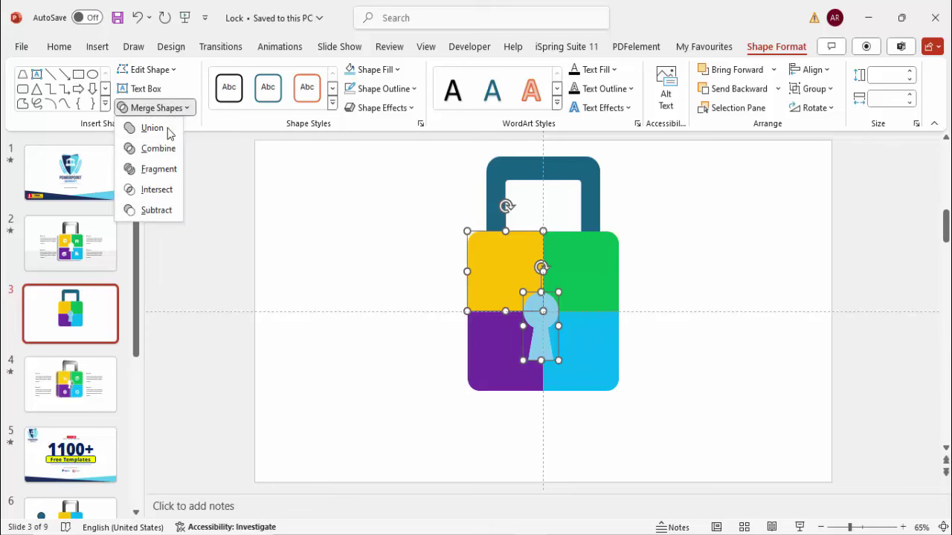
pyautogui.click(163, 213)
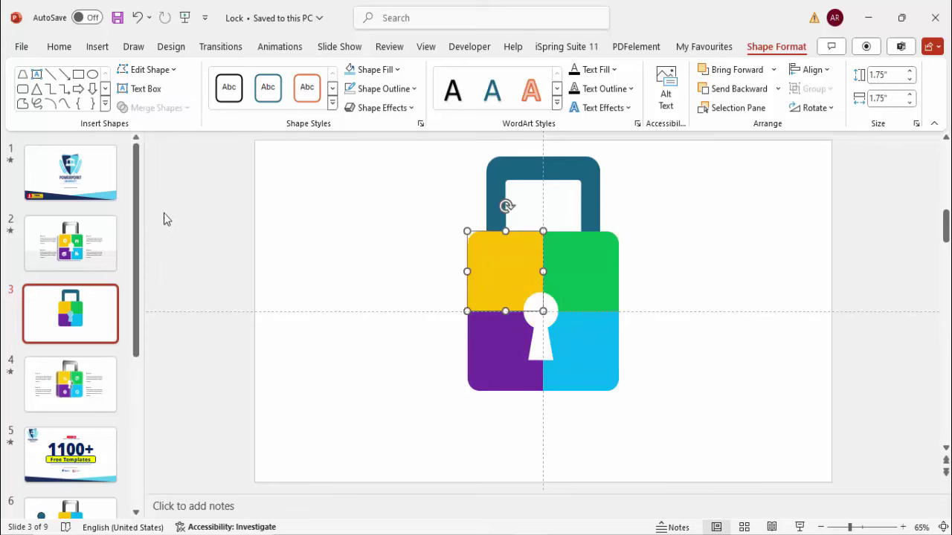
# - Pull the four quadrant pieces apart to check the keyhole cuts
pyautogui.click(625, 289)
pyautogui.moveTo(496, 285); pyautogui.dragTo(451, 261)
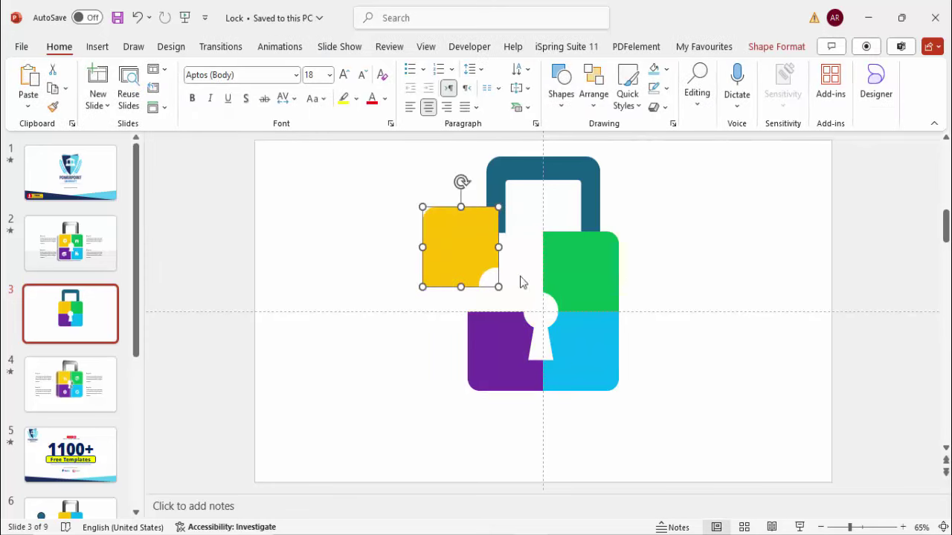
pyautogui.moveTo(574, 283); pyautogui.dragTo(612, 283)
pyautogui.moveTo(613, 372); pyautogui.dragTo(639, 379)
pyautogui.moveTo(493, 355); pyautogui.dragTo(480, 361)
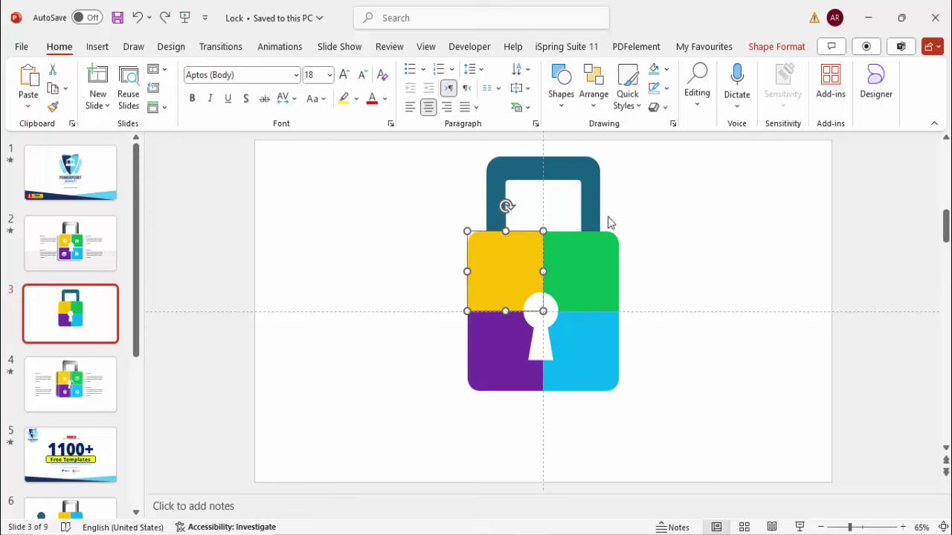
# - Apply a 6 pt by 6 pt Round top bevel to the teal shackle in Format Shape's 3-D Format
pyautogui.click(586, 168)
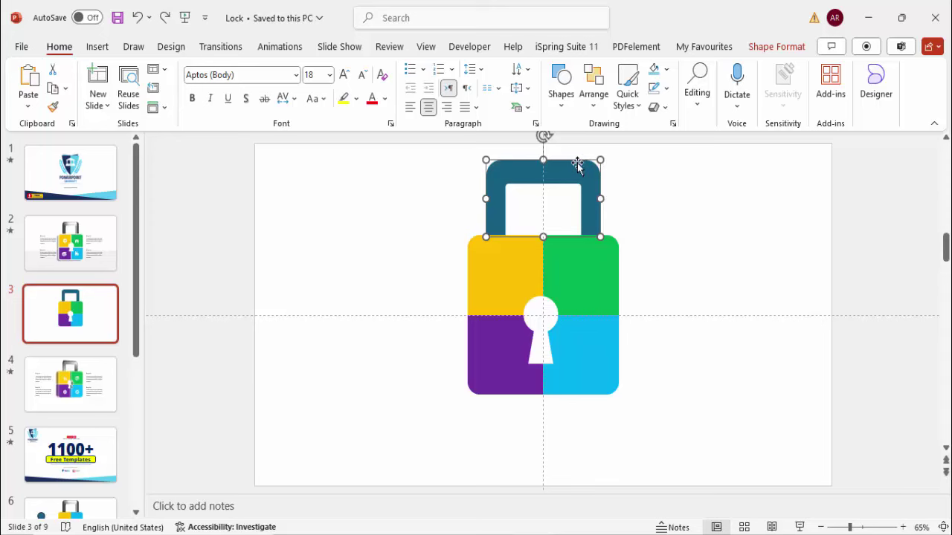
pyautogui.rightClick(577, 164)
pyautogui.click(624, 497)
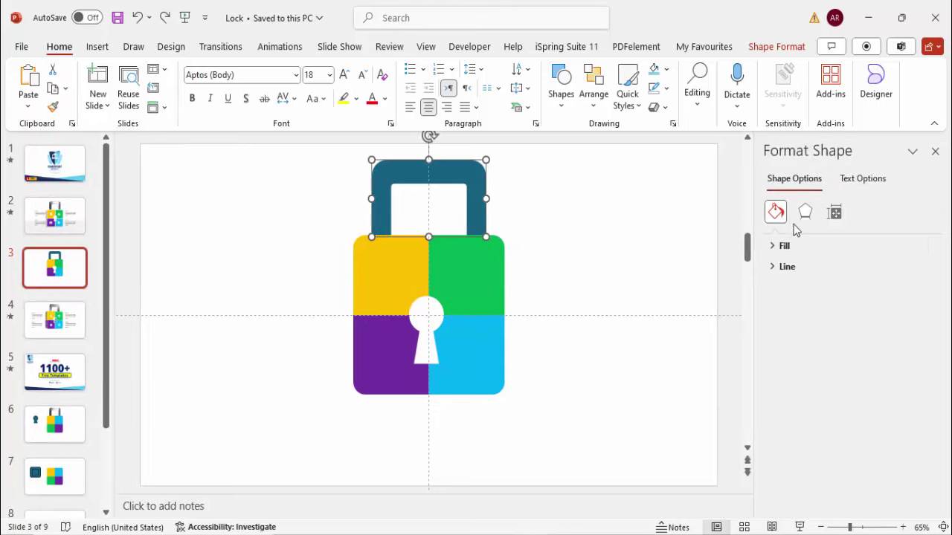
pyautogui.click(805, 214)
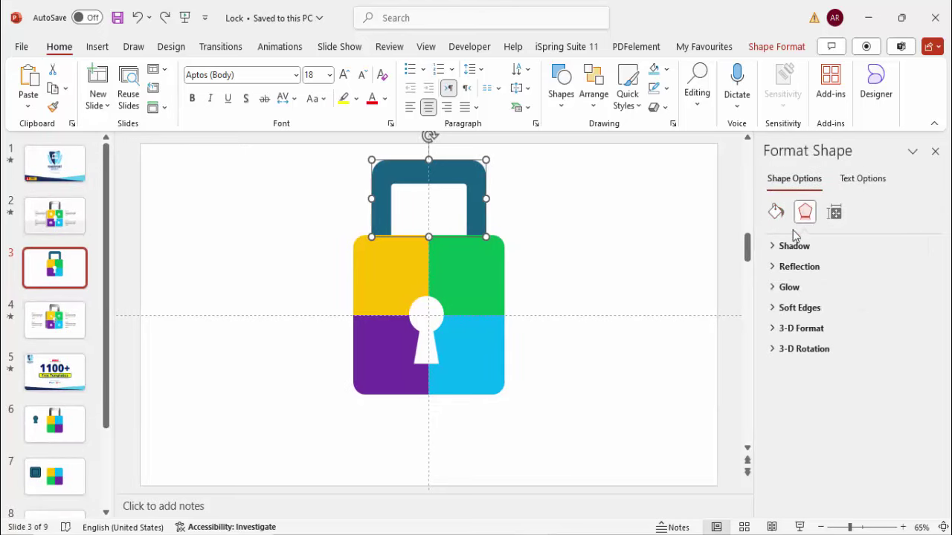
pyautogui.click(805, 349)
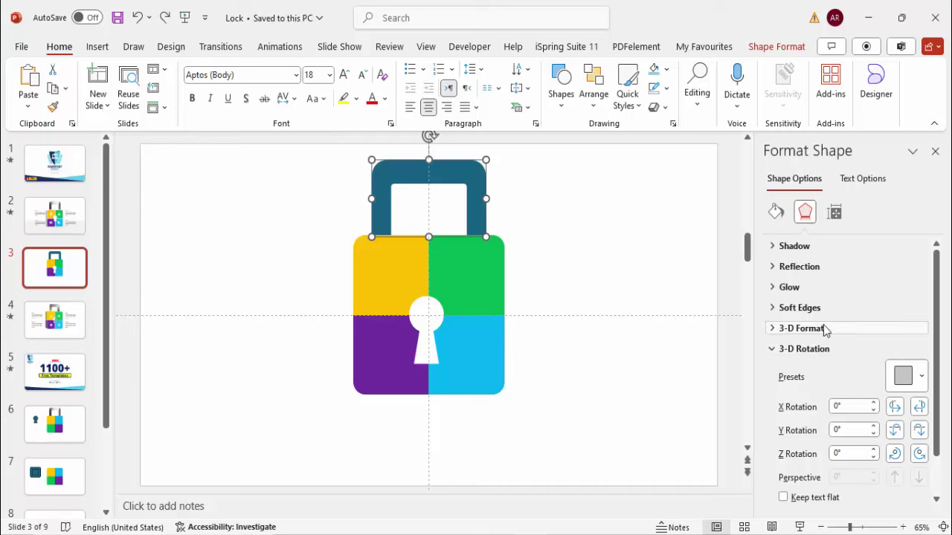
pyautogui.click(824, 329)
pyautogui.click(818, 379)
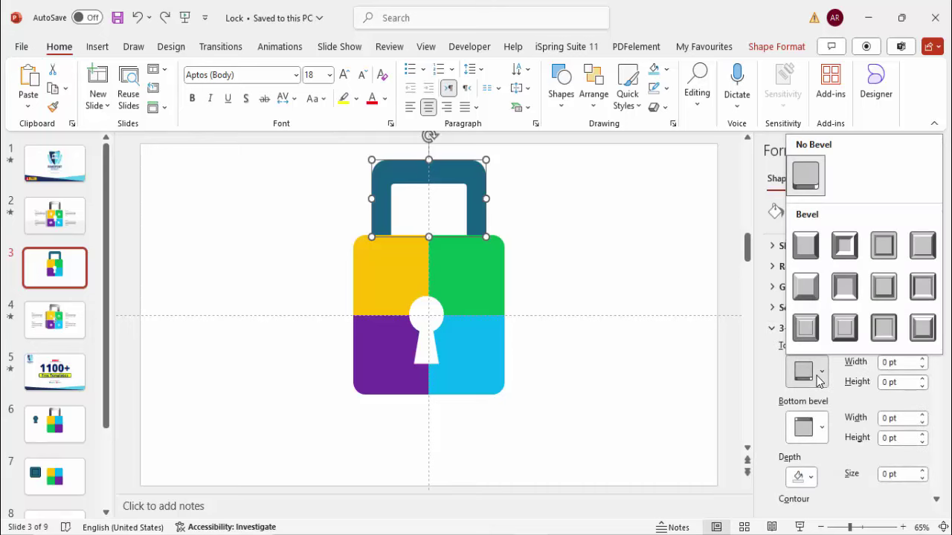
pyautogui.click(805, 246)
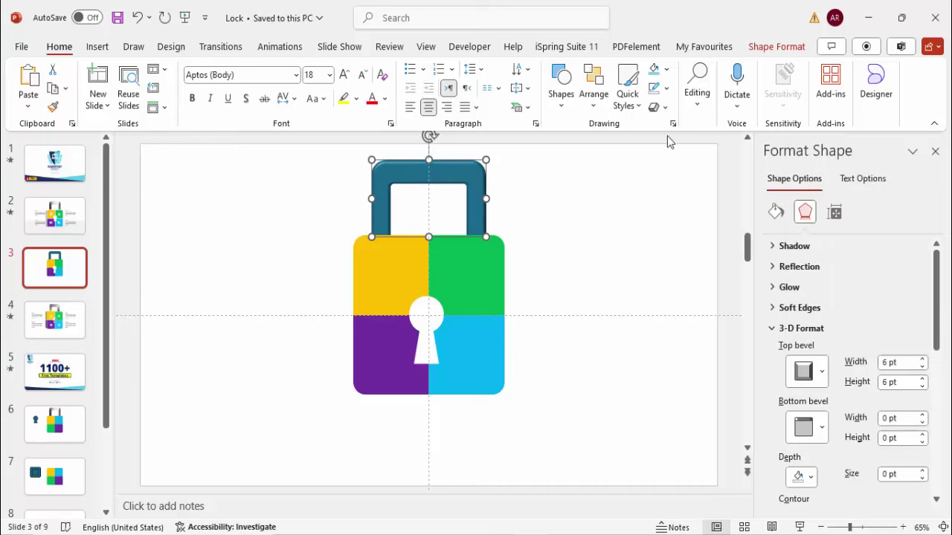
pyautogui.click(776, 214)
# - Switch the shackle to a gradient fill and remove the extra stops, leaving two
pyautogui.click(778, 247)
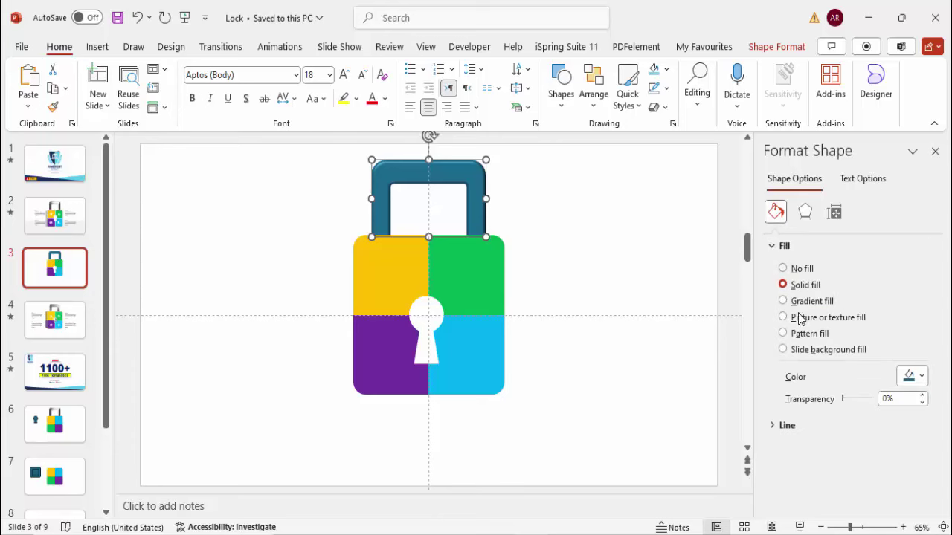
pyautogui.click(818, 304)
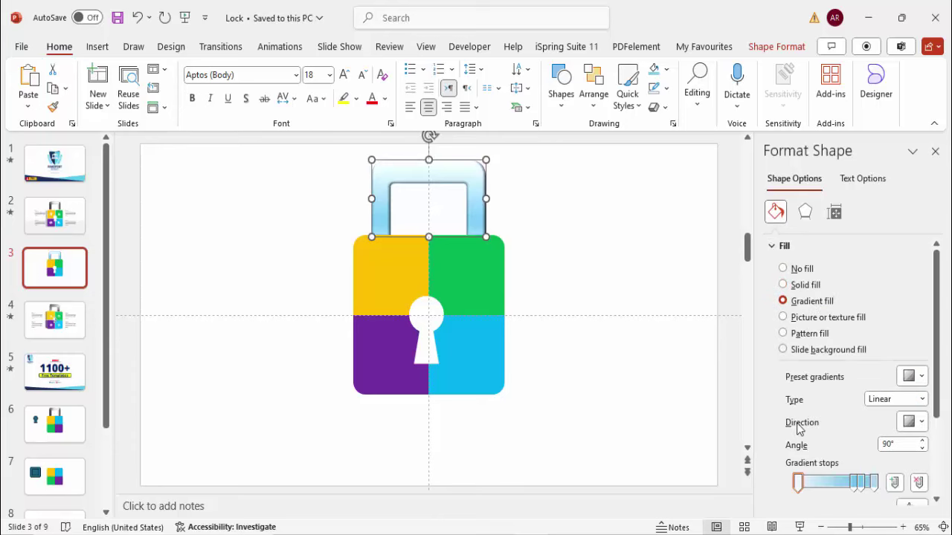
pyautogui.click(919, 483)
pyautogui.click(919, 483)
pyautogui.click(919, 482)
pyautogui.click(935, 441)
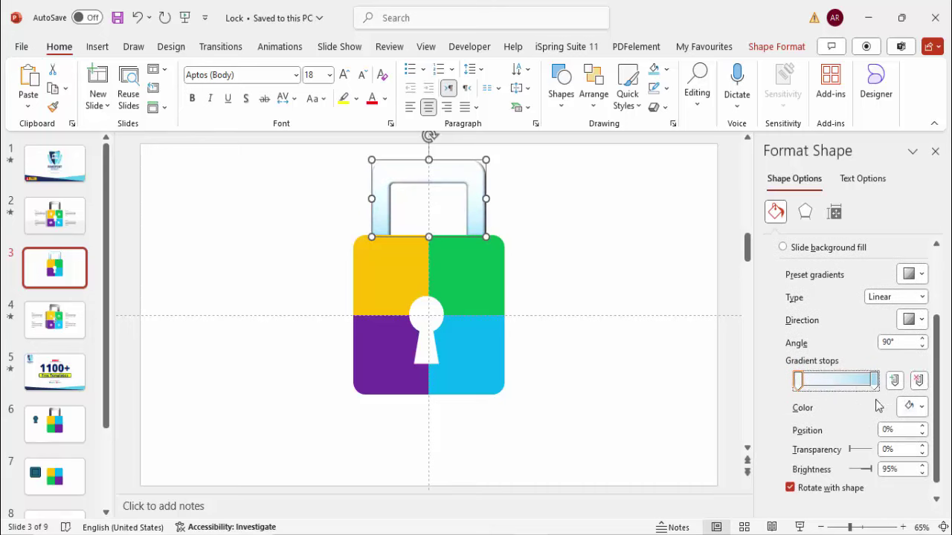
# - Colour the left gradient stop dark grey and the right stop lighter grey
pyautogui.click(911, 406)
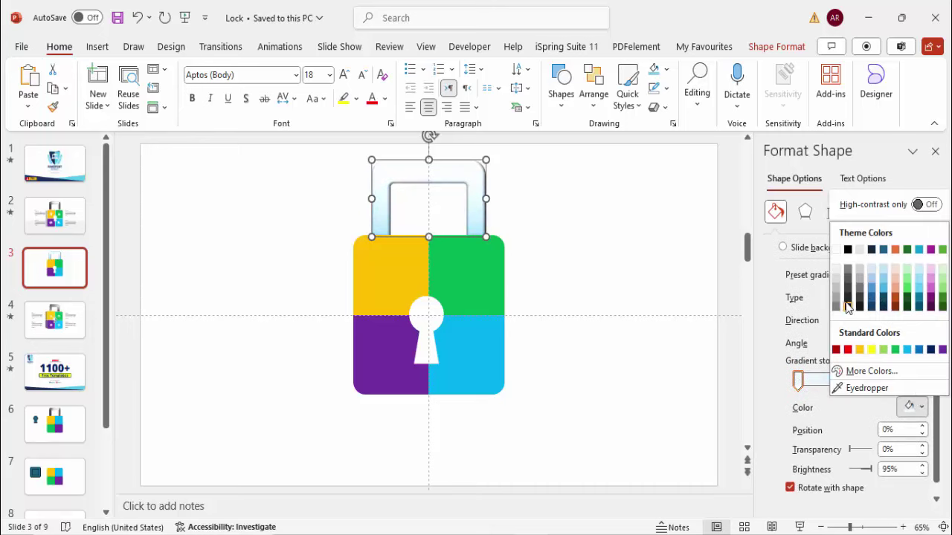
pyautogui.click(848, 300)
pyautogui.click(872, 381)
pyautogui.click(907, 406)
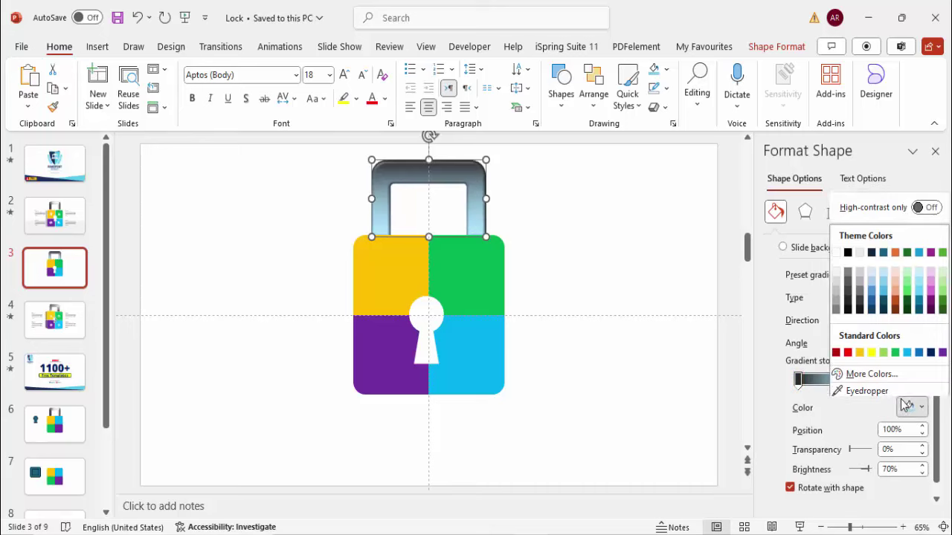
pyautogui.click(837, 288)
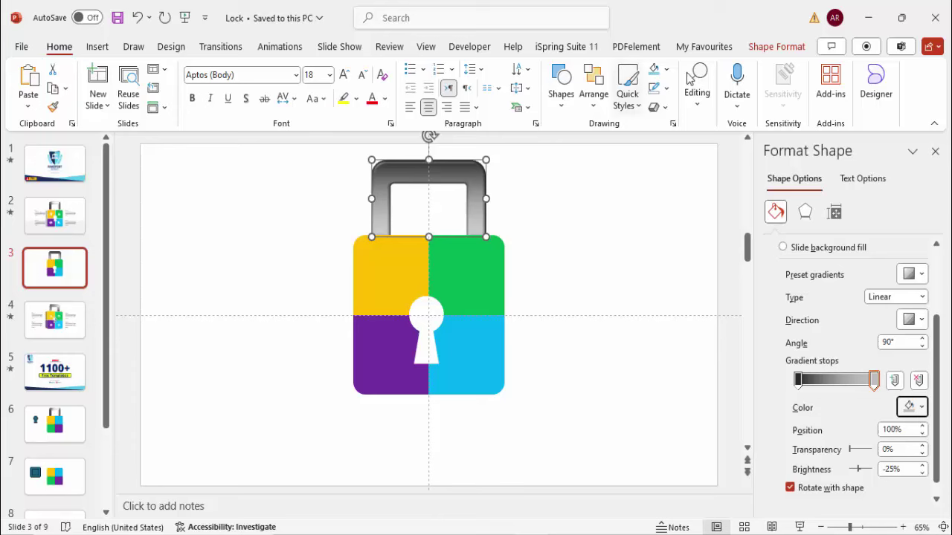
pyautogui.click(804, 214)
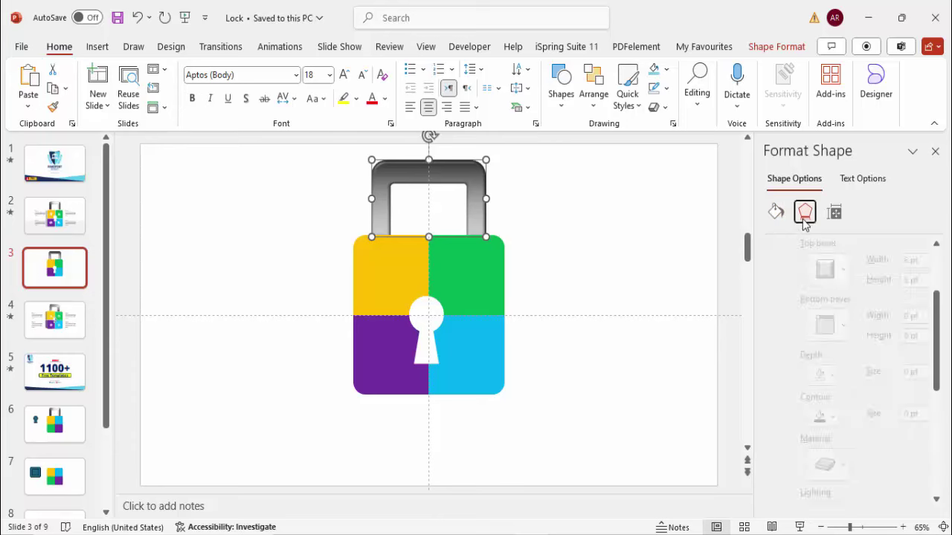
# - Enlarge the shackle's top bevel to 24 pt wide by 16 pt high, then view slide 2
pyautogui.moveTo(936, 314); pyautogui.dragTo(936, 282)
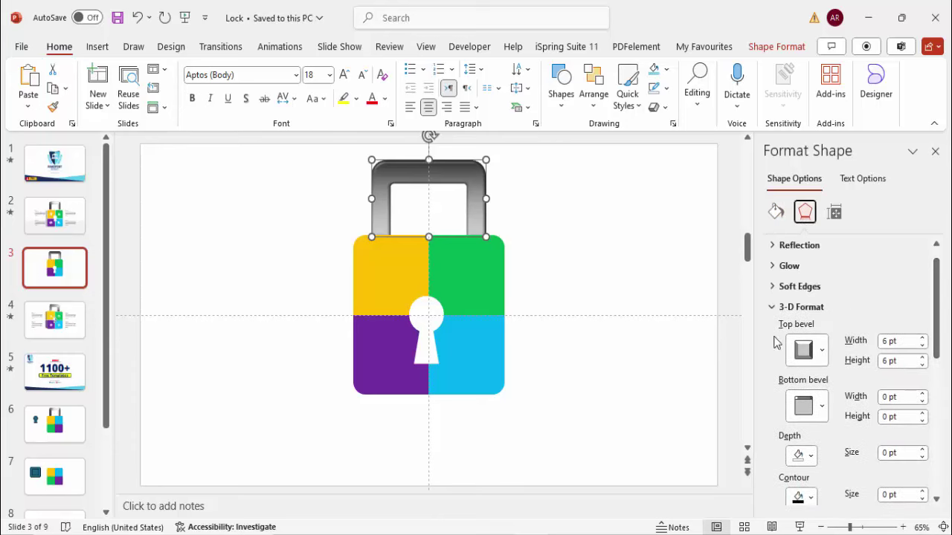
pyautogui.click(922, 357)
pyautogui.click(922, 357)
pyautogui.click(922, 358)
pyautogui.click(922, 339)
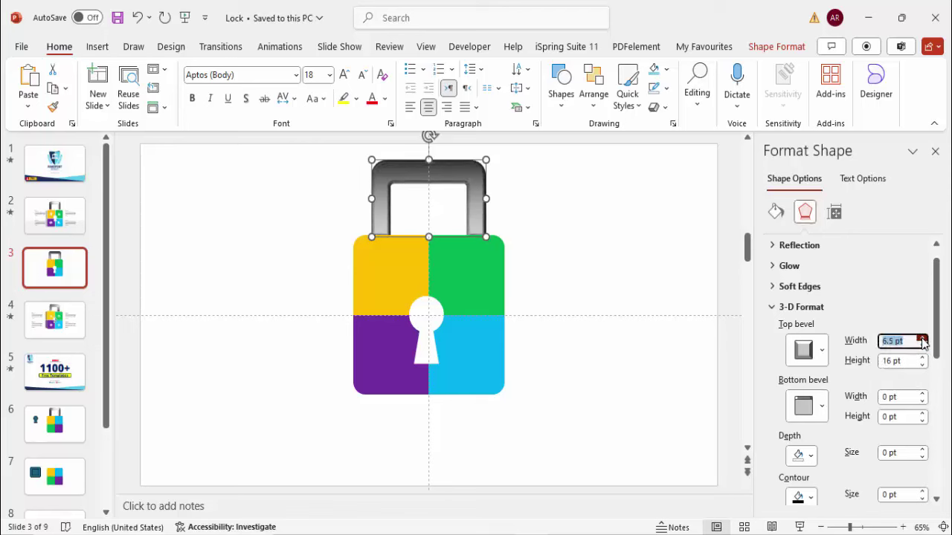
pyautogui.moveTo(922, 339); pyautogui.dragTo(922, 340)
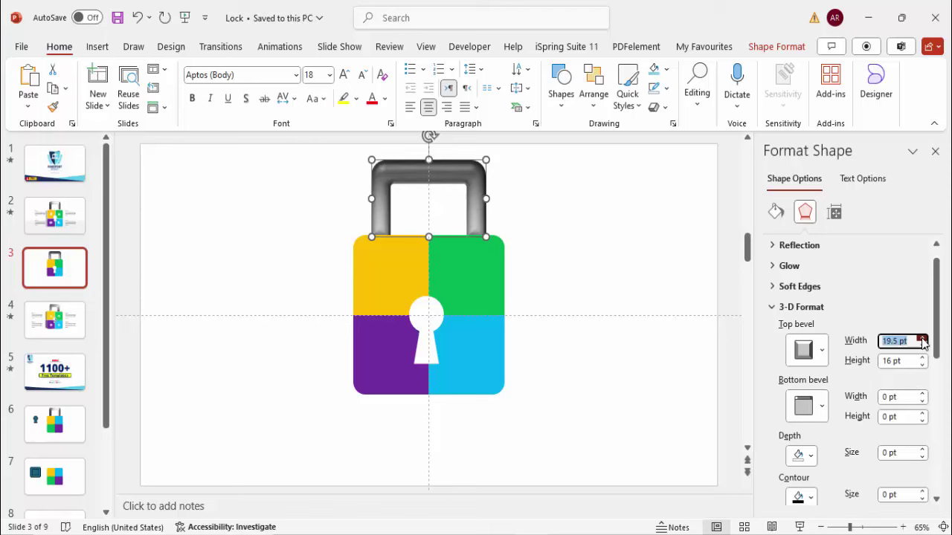
pyautogui.click(923, 339)
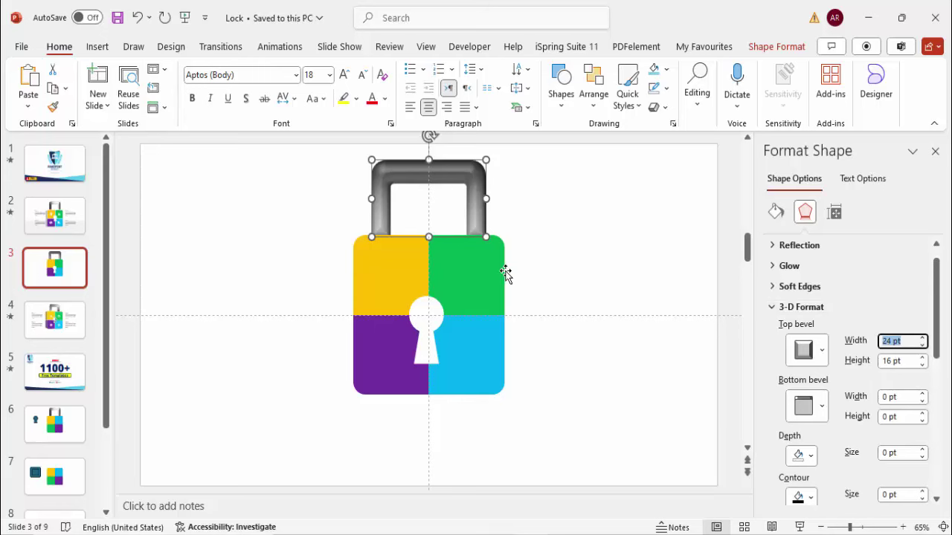
pyautogui.click(55, 217)
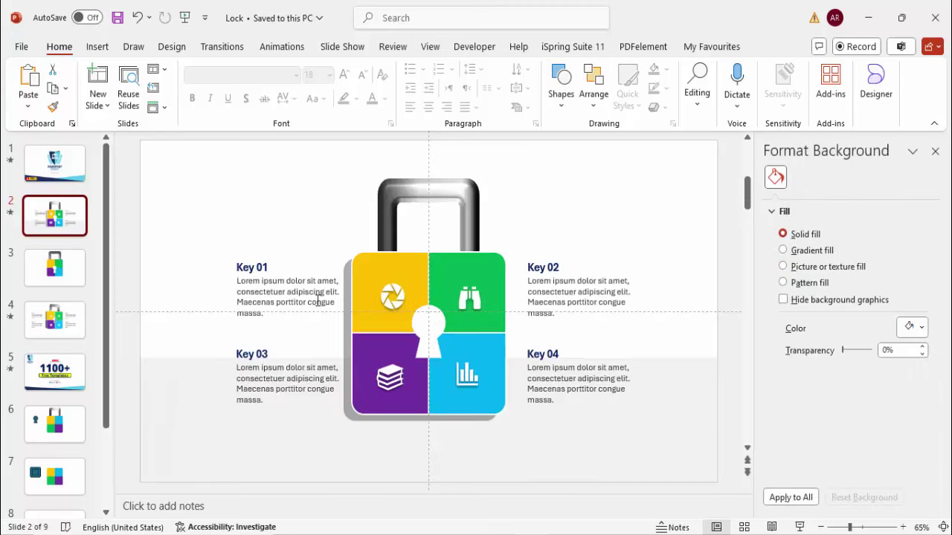
# - On slide 3, insert the alarm clock, Africa map, camera shutter and pagoda stock icons
pyautogui.click(55, 268)
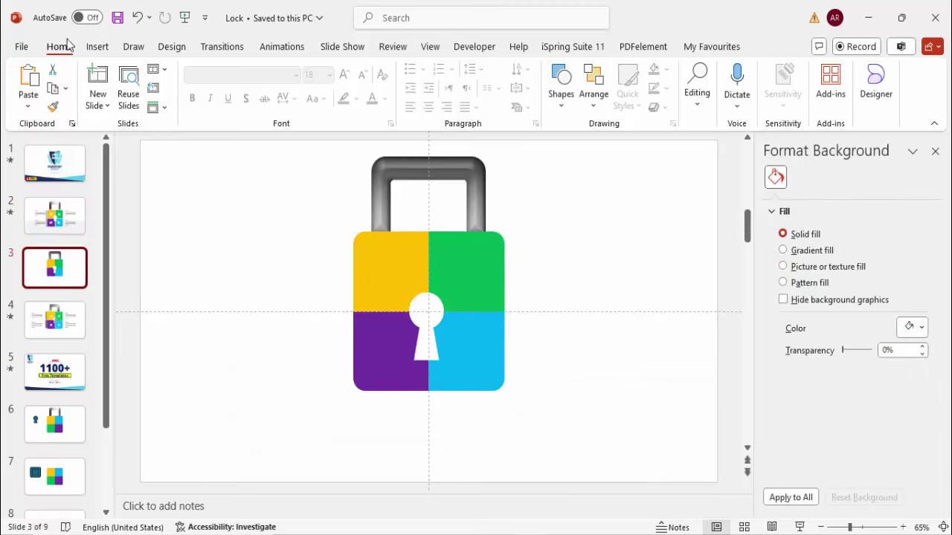
pyautogui.click(95, 48)
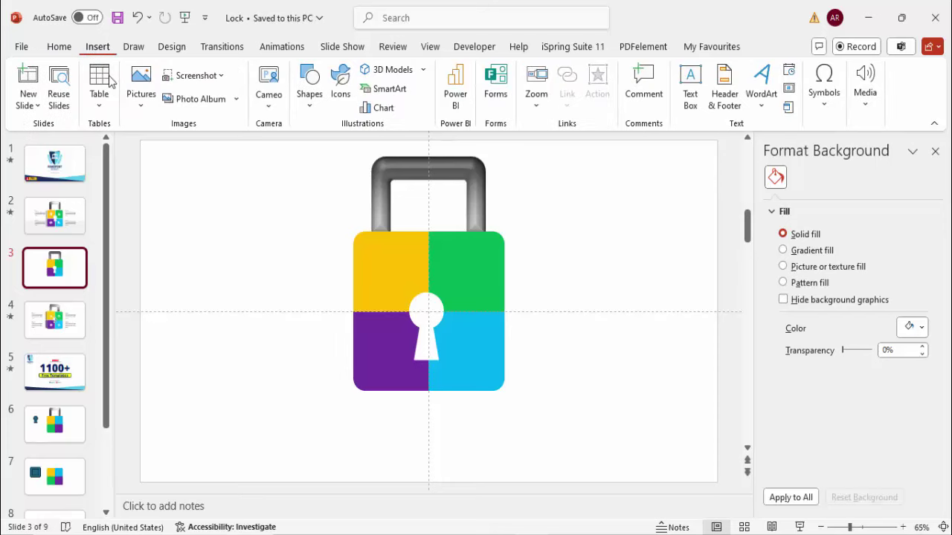
pyautogui.click(341, 79)
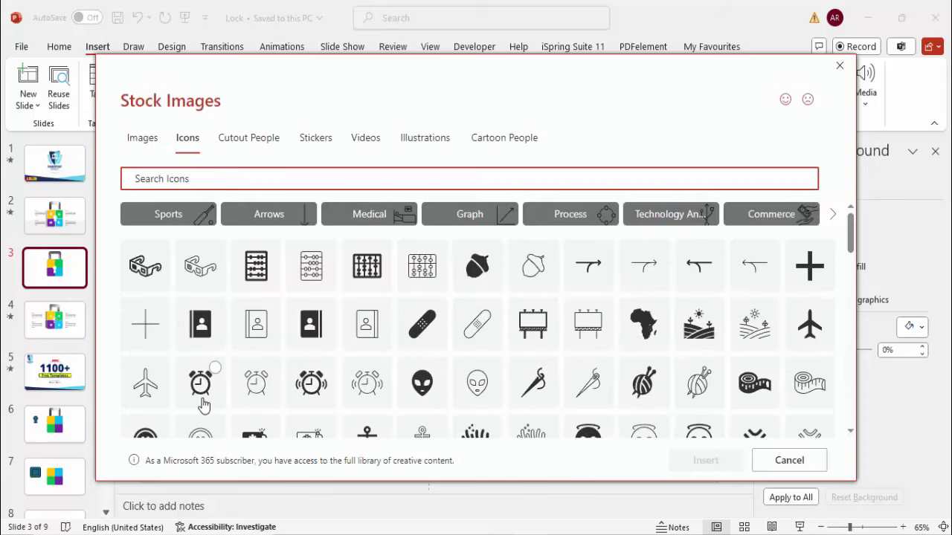
pyautogui.click(200, 383)
pyautogui.scroll(-1, 467, 342)
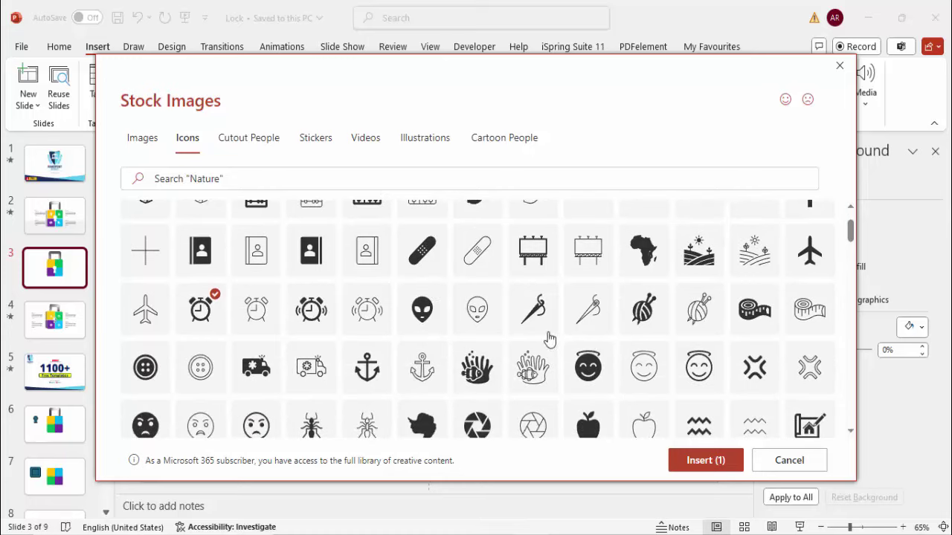
pyautogui.click(647, 256)
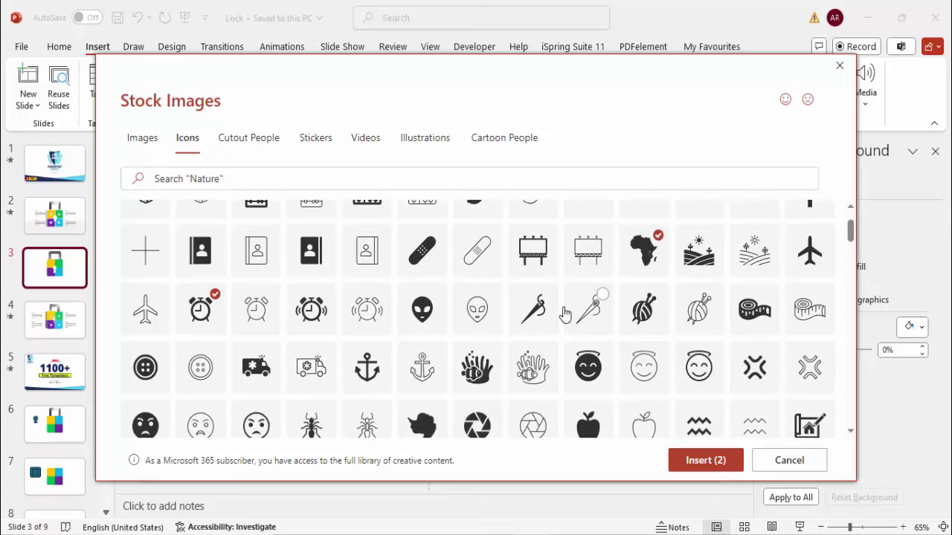
pyautogui.scroll(-1, 566, 314)
pyautogui.click(480, 355)
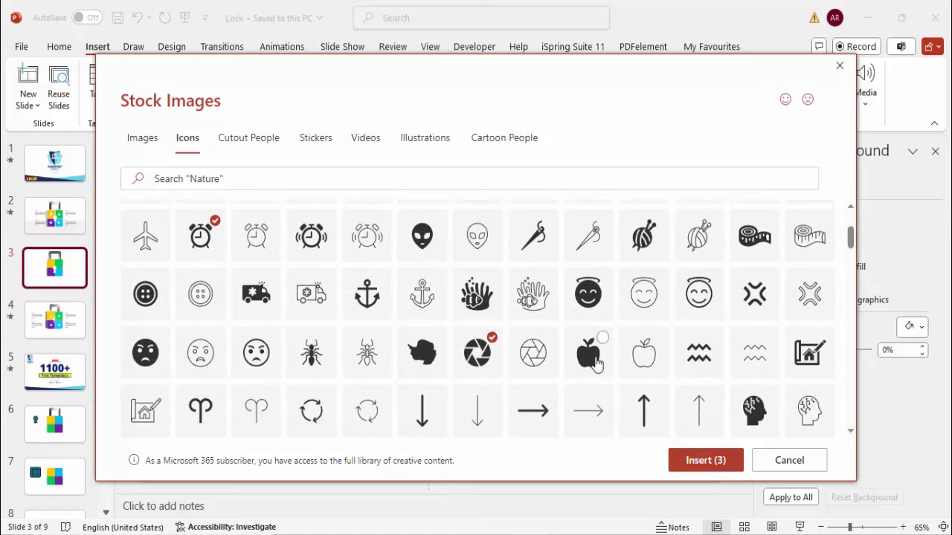
pyautogui.scroll(-2, 582, 342)
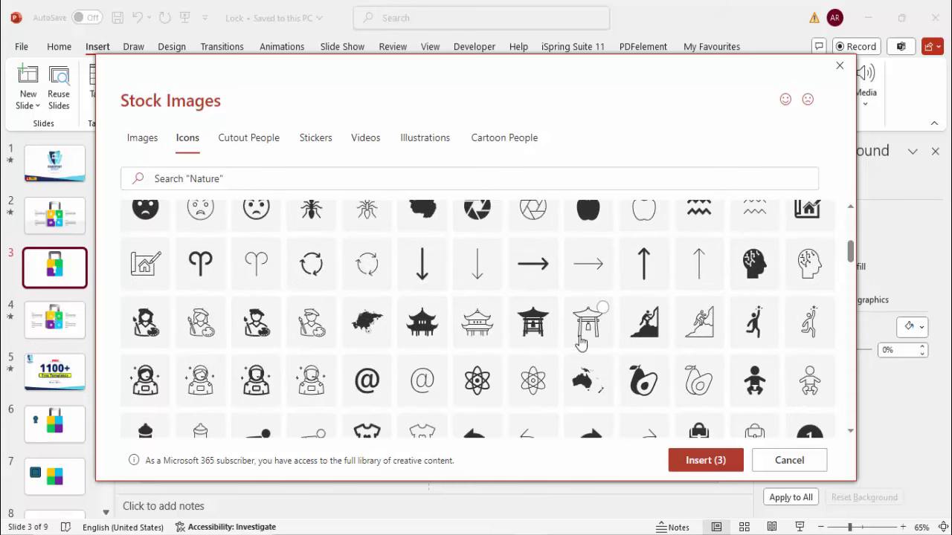
pyautogui.click(420, 336)
pyautogui.click(684, 465)
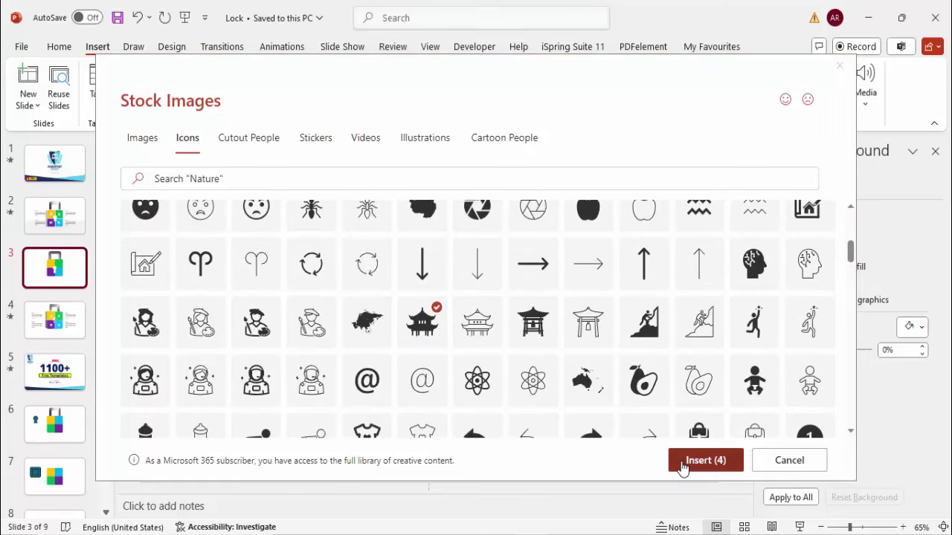
# - Spread the icons over the lock, with the alarm clock in the yellow quarter and the pagoda in green
pyautogui.moveTo(460, 320); pyautogui.dragTo(586, 265)
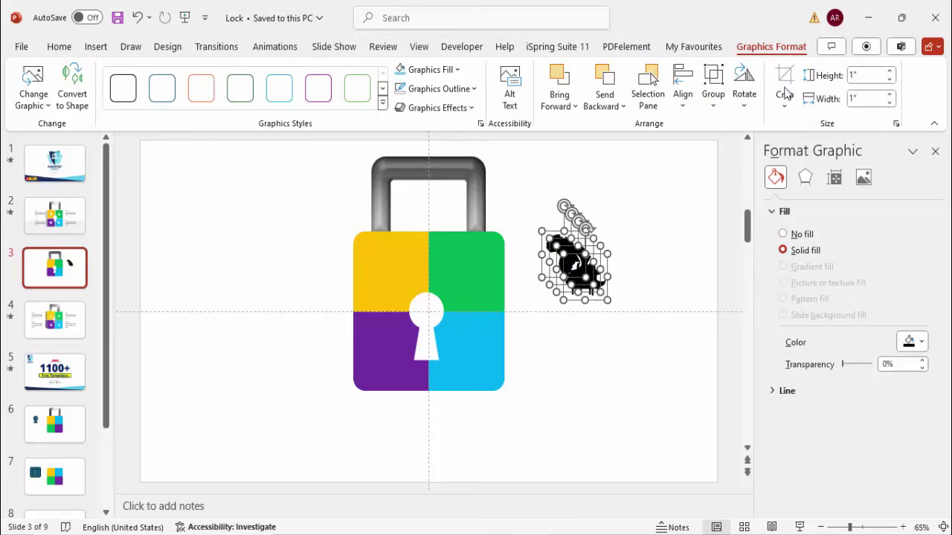
pyautogui.click(619, 227)
pyautogui.moveTo(573, 223); pyautogui.dragTo(408, 251)
pyautogui.moveTo(577, 260); pyautogui.dragTo(394, 356)
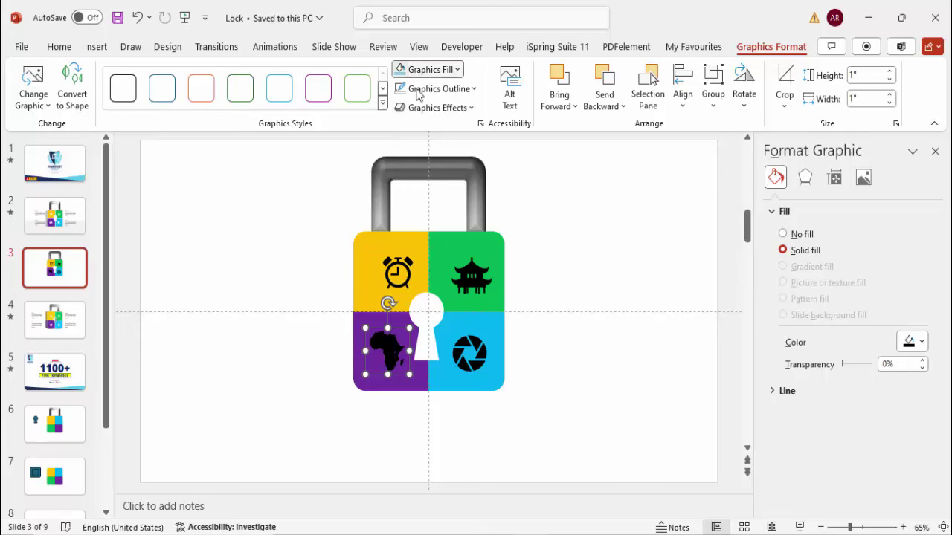
# - Fill the Africa, alarm clock and pagoda icons white
pyautogui.click(429, 69)
pyautogui.click(399, 138)
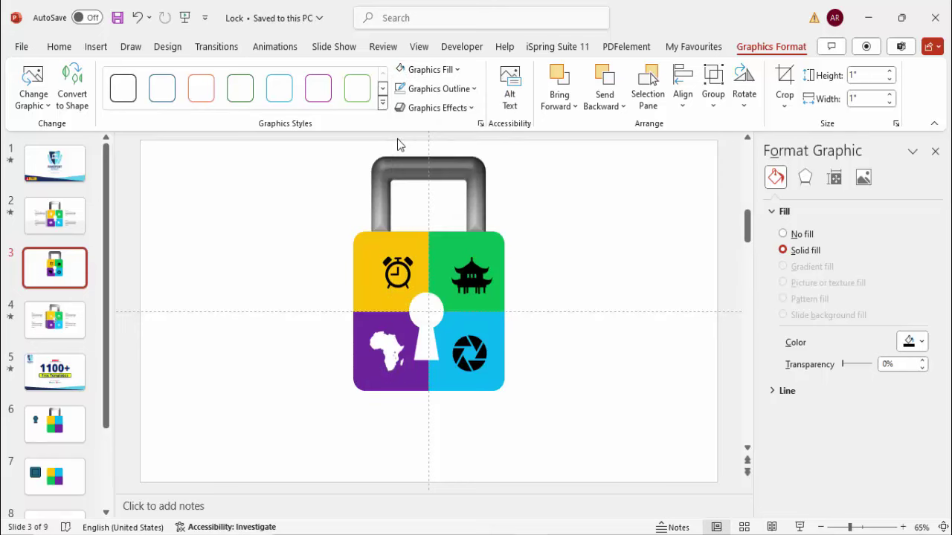
pyautogui.click(397, 261)
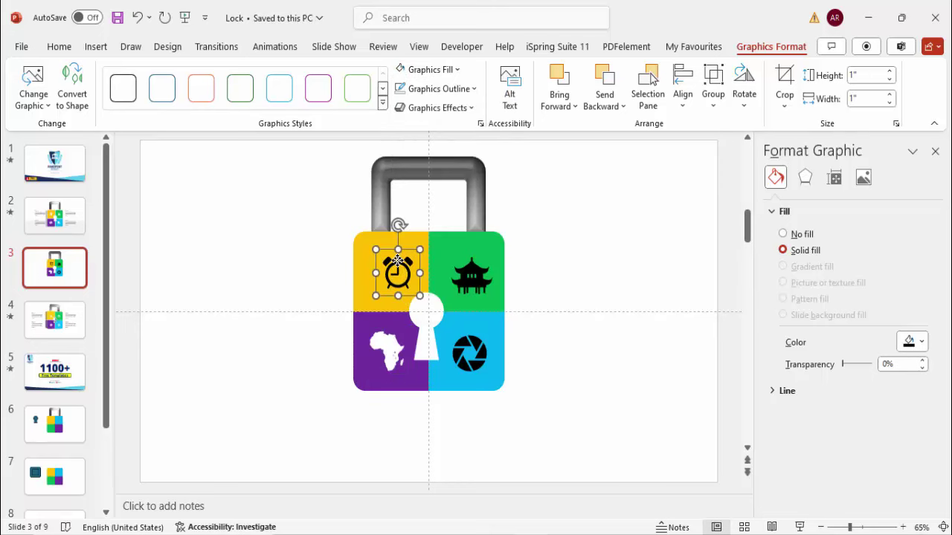
pyautogui.click(422, 69)
pyautogui.press('Tab')
pyautogui.click(400, 70)
pyautogui.click(479, 341)
# - Make the camera shutter icon white and compare the slide against slide 2
pyautogui.click(401, 70)
pyautogui.click(559, 277)
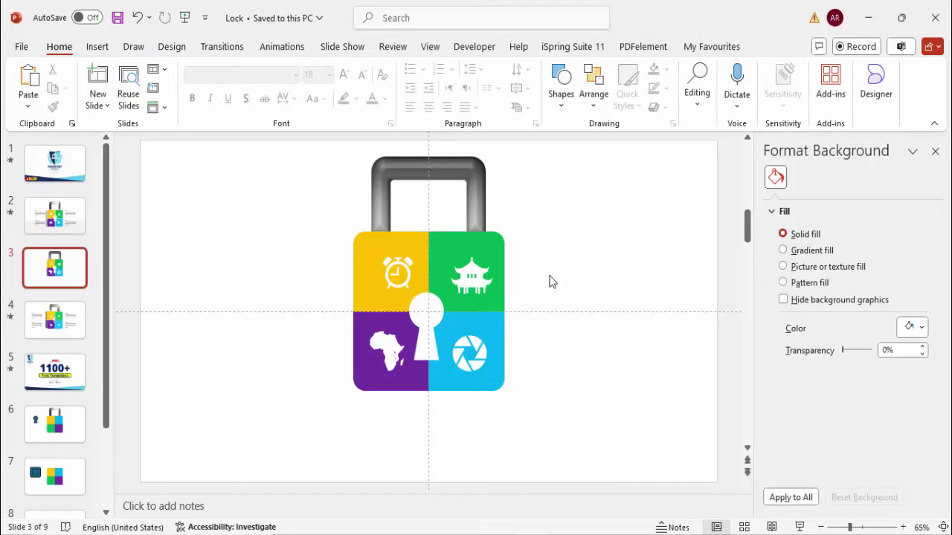
pyautogui.click(59, 218)
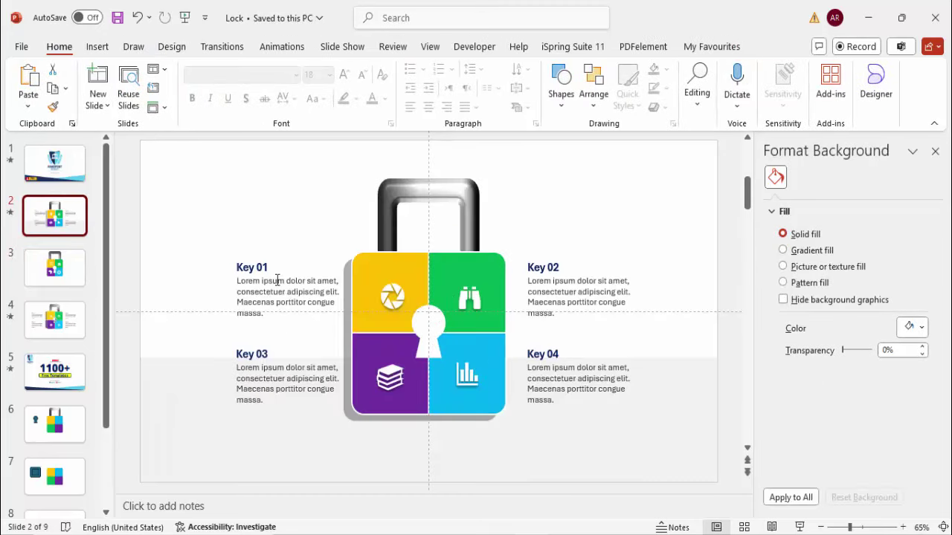
pyautogui.click(74, 276)
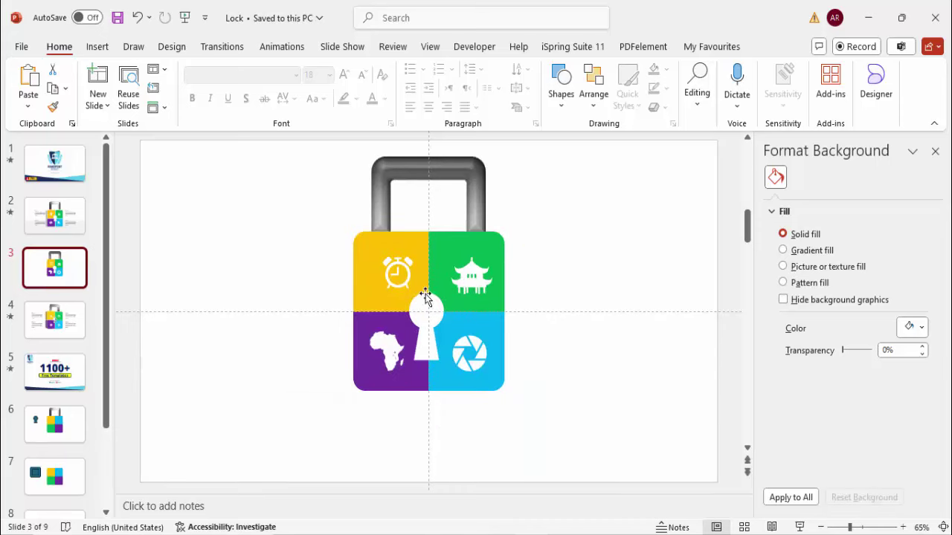
# - Draw a borderless black rounded rectangle over the lock body at 66% transparency
pyautogui.click(96, 47)
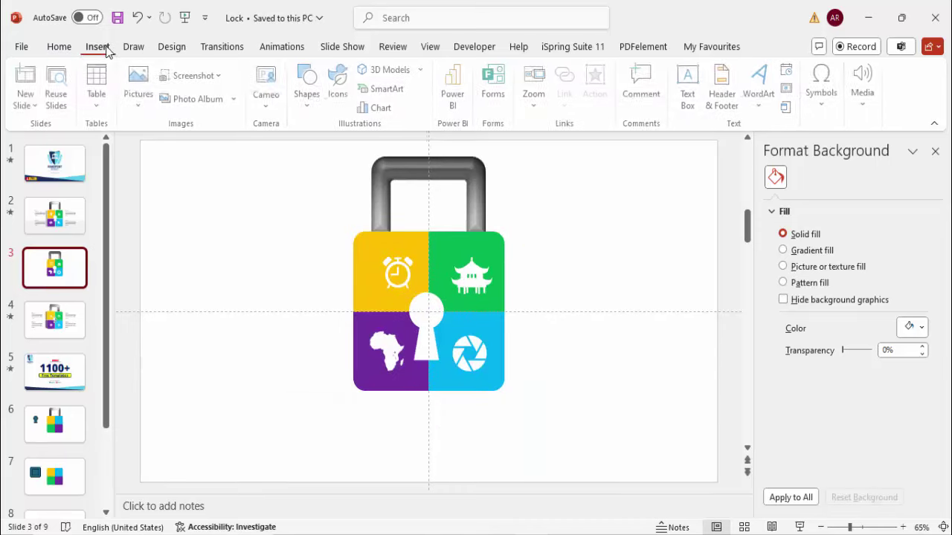
pyautogui.click(309, 89)
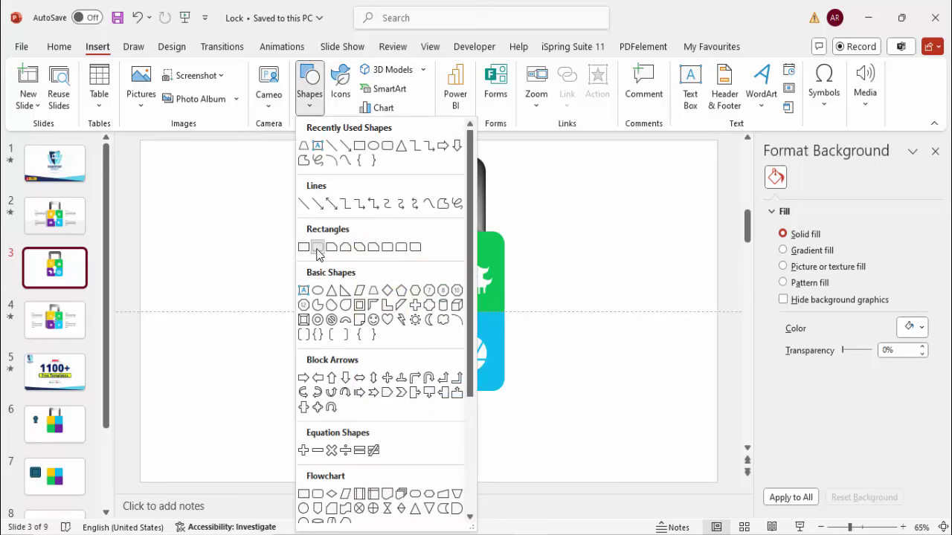
pyautogui.click(318, 250)
pyautogui.moveTo(321, 240); pyautogui.dragTo(494, 423)
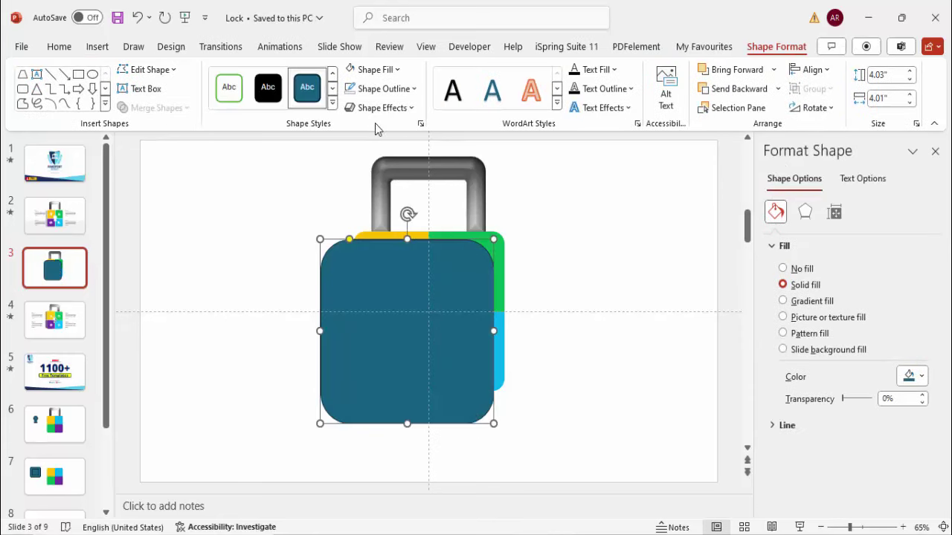
pyautogui.click(385, 89)
pyautogui.click(398, 284)
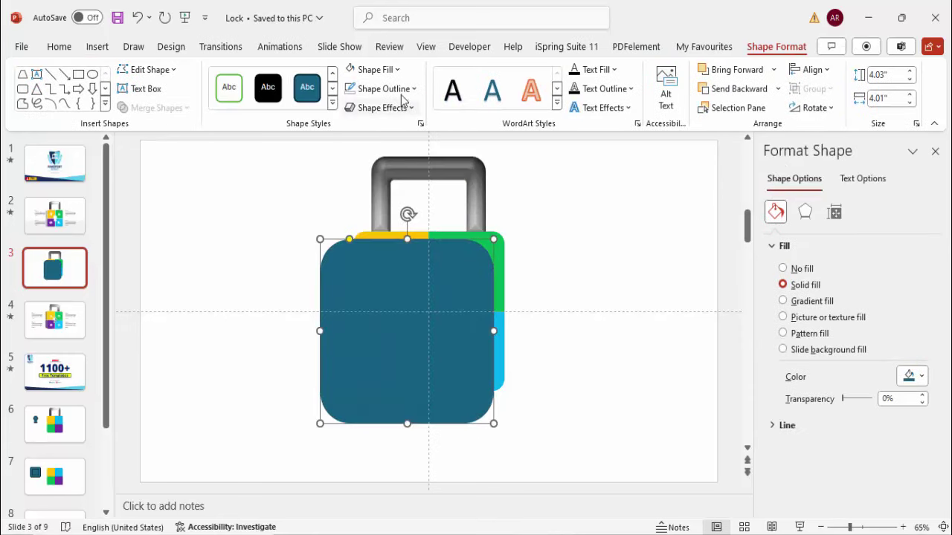
pyautogui.click(376, 69)
pyautogui.click(359, 140)
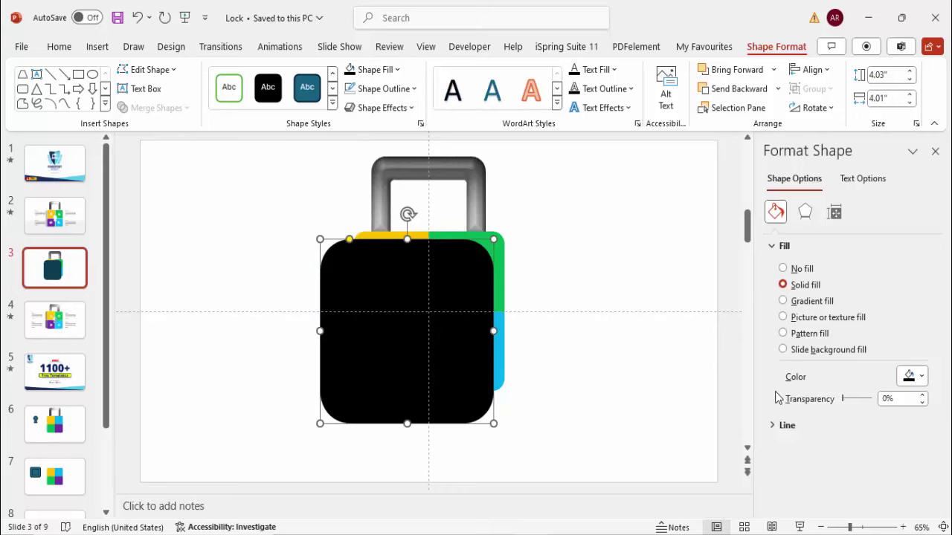
pyautogui.moveTo(845, 404); pyautogui.dragTo(861, 404)
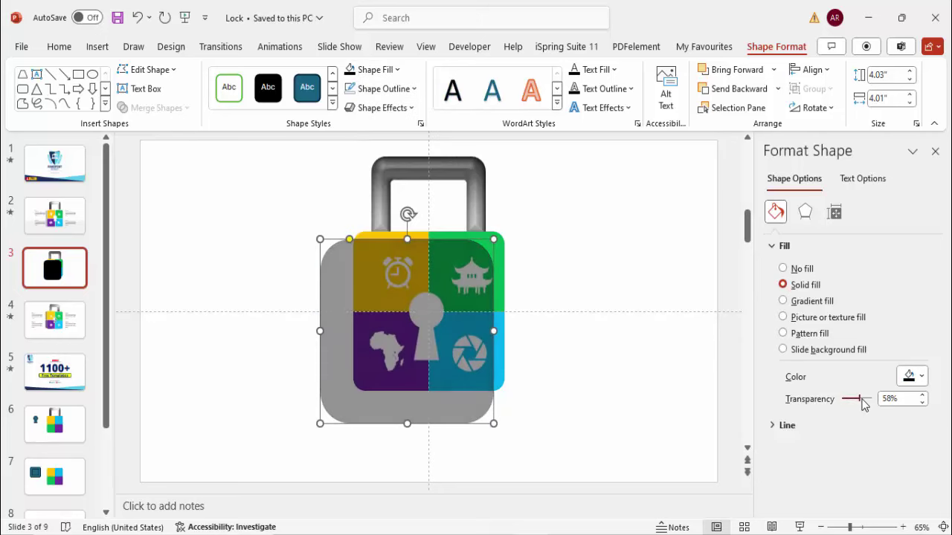
# - Soften the rectangle's edges to 27 pt
pyautogui.click(803, 216)
pyautogui.click(817, 308)
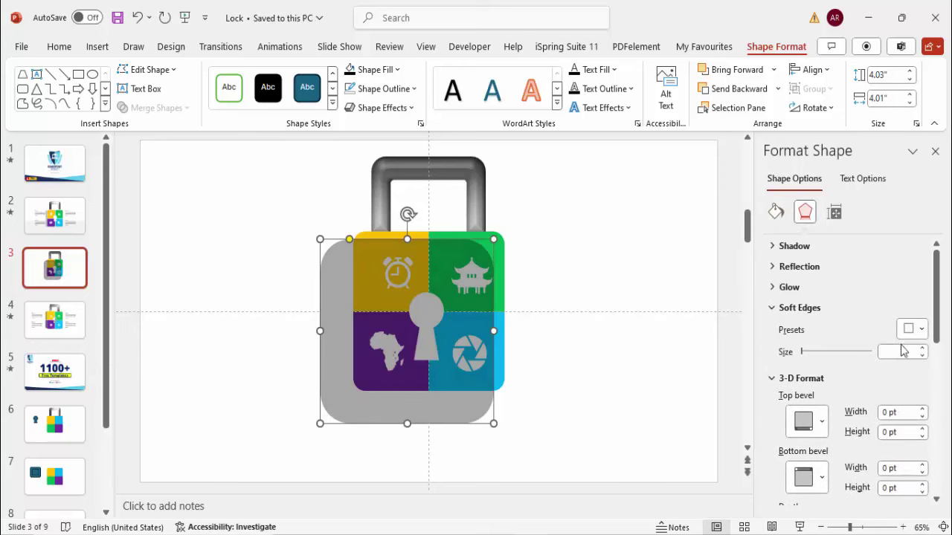
pyautogui.click(920, 348)
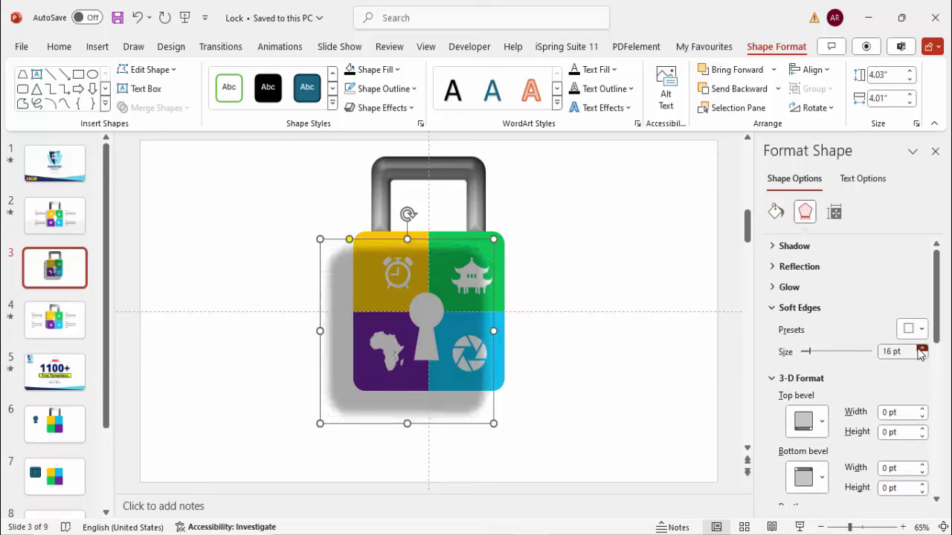
pyautogui.click(921, 348)
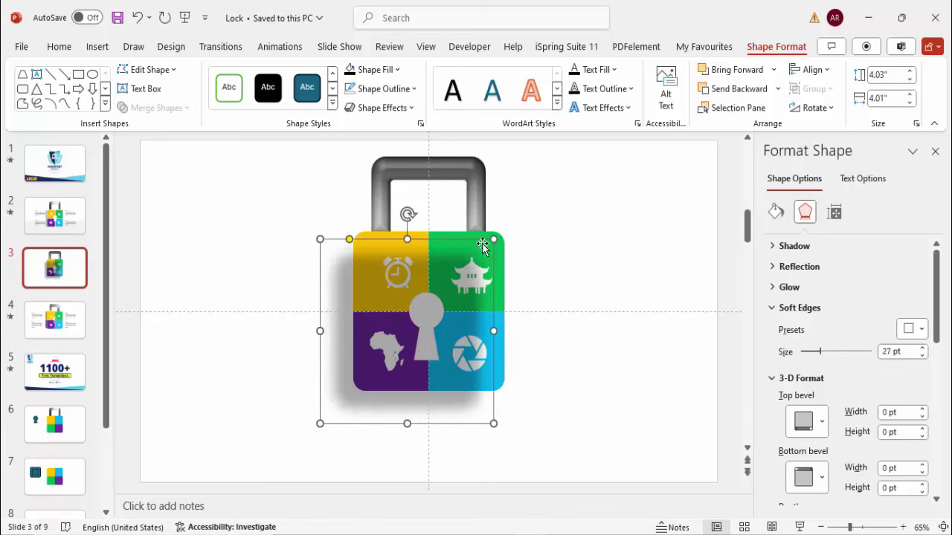
# - Send the shadow rectangle to the back behind the lock and shift it slightly left
pyautogui.moveTo(489, 244); pyautogui.dragTo(488, 240)
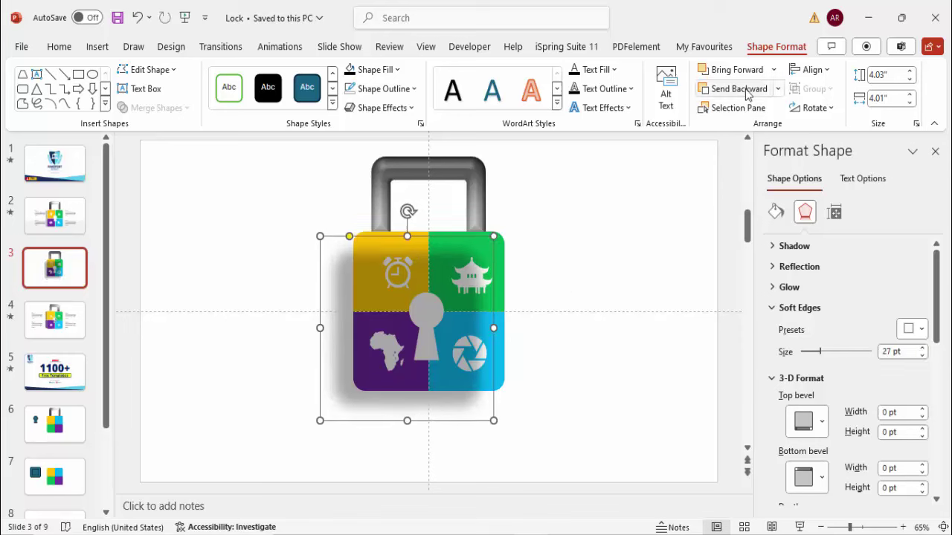
pyautogui.click(779, 89)
pyautogui.click(733, 132)
pyautogui.click(585, 240)
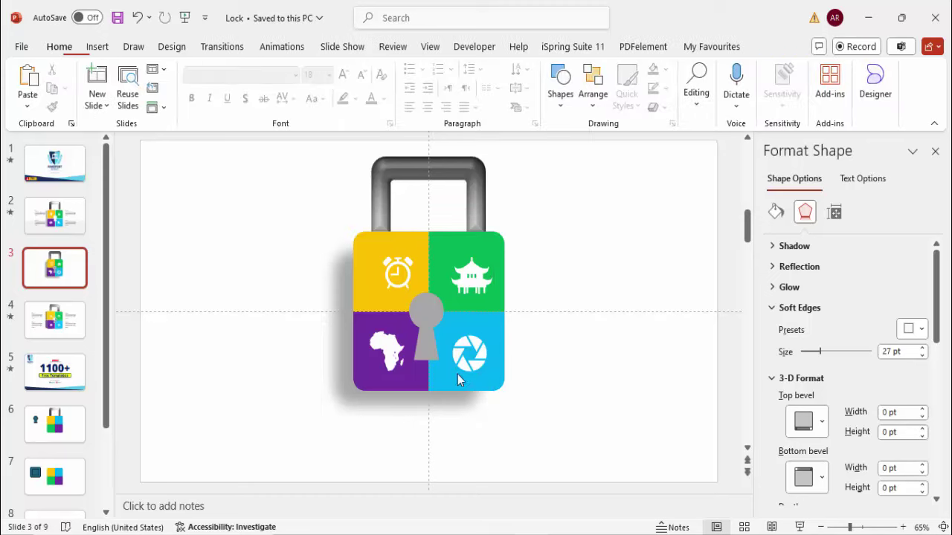
pyautogui.click(420, 409)
pyautogui.moveTo(442, 410)
pyautogui.mouseDown()
pyautogui.moveTo(457, 408)
pyautogui.moveTo(389, 418)
pyautogui.moveTo(450, 409)
pyautogui.moveTo(431, 415)
pyautogui.moveTo(446, 423)
pyautogui.moveTo(449, 412)
pyautogui.moveTo(438, 415)
pyautogui.mouseUp()
pyautogui.click(529, 275)
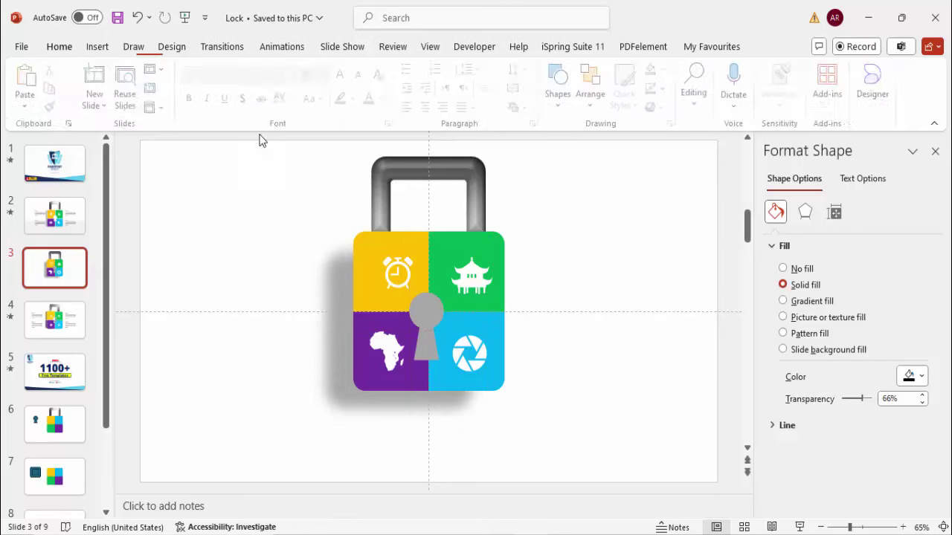
# - Move the shadow aside and draw a rounded rectangle over its upper-right part
pyautogui.click(98, 49)
pyautogui.moveTo(353, 334); pyautogui.dragTo(206, 297)
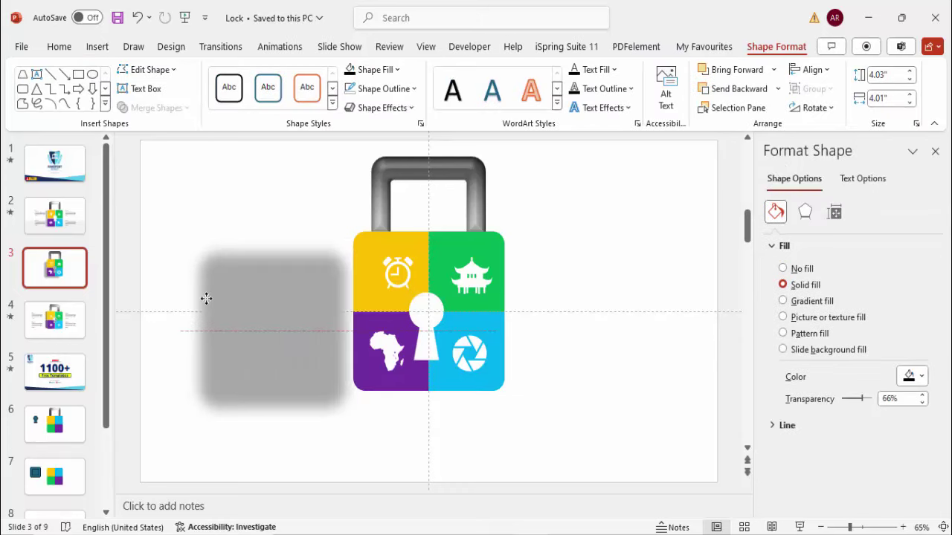
pyautogui.click(97, 46)
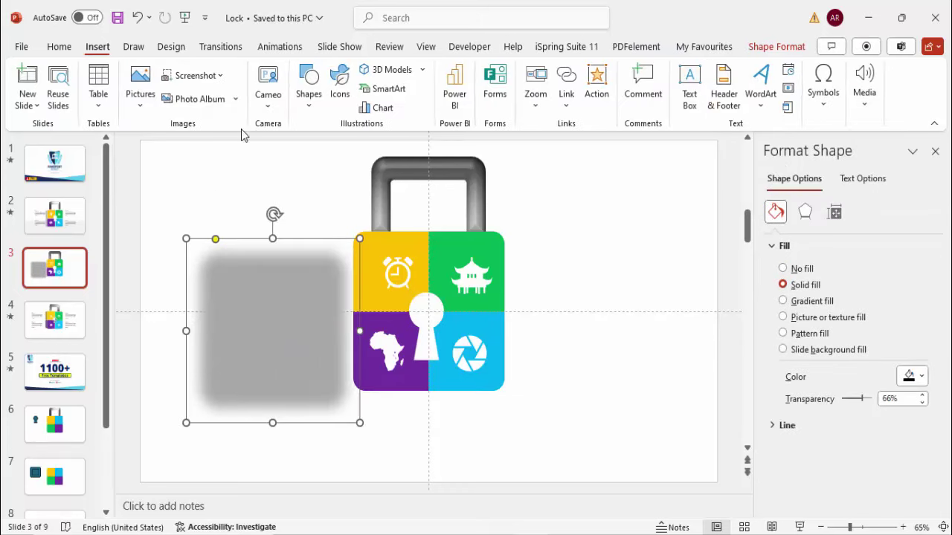
pyautogui.click(309, 87)
pyautogui.click(317, 247)
pyautogui.moveTo(243, 215); pyautogui.dragTo(400, 378)
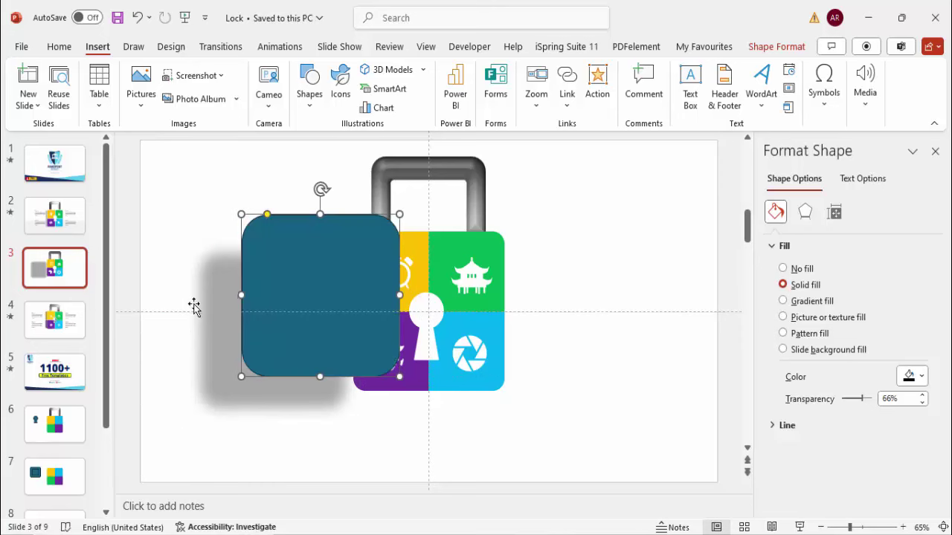
# - Subtract the rectangle from the shadow to leave an L shape, then slide it back behind the lock
pyautogui.keyDown('shift'); pyautogui.click(311, 229); pyautogui.keyUp('shift')
pyautogui.click(162, 110)
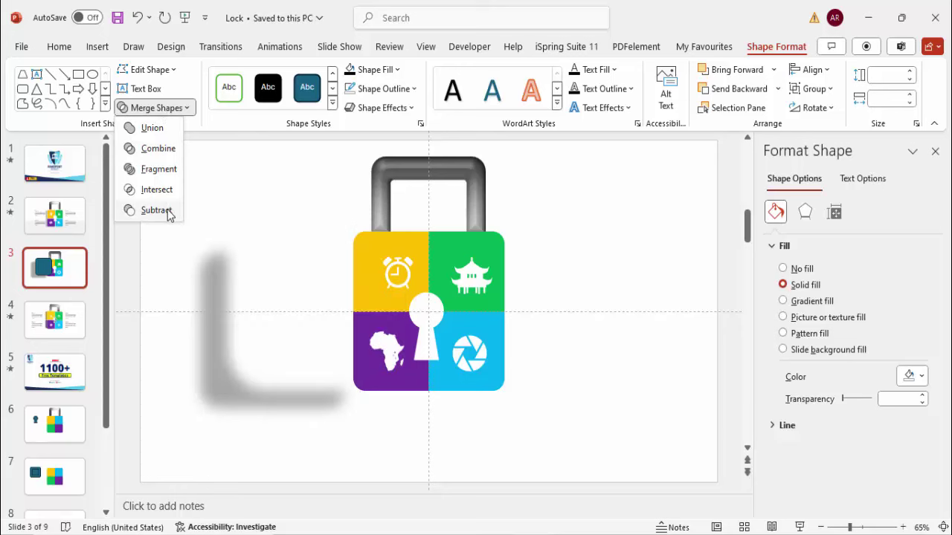
pyautogui.click(158, 208)
pyautogui.moveTo(312, 286); pyautogui.dragTo(350, 290)
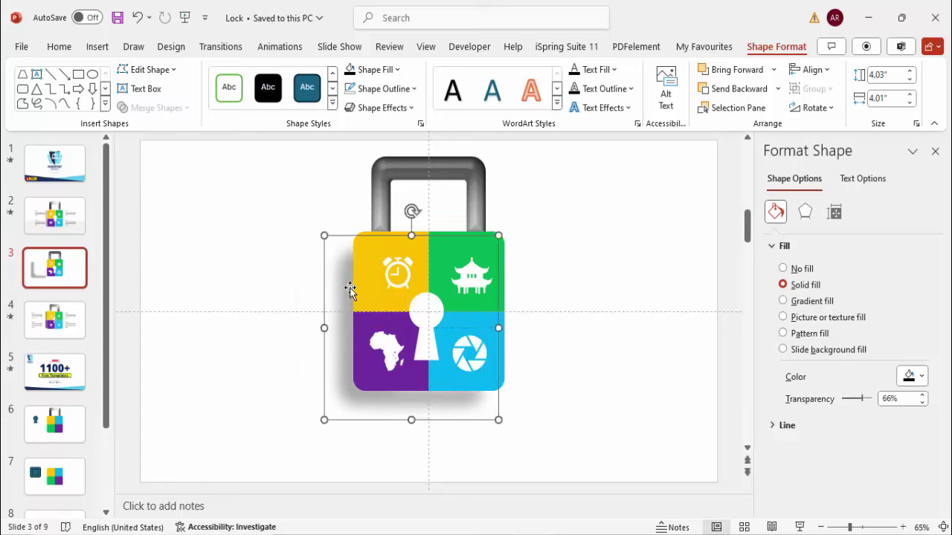
pyautogui.click(573, 286)
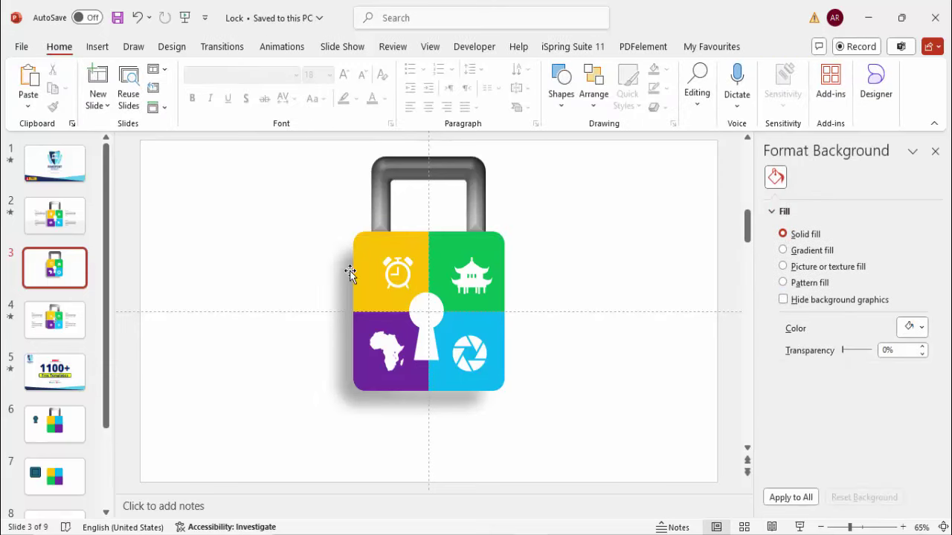
# - Select each lock quarter with its icon: yellow, green, blue and purple
pyautogui.moveTo(302, 205); pyautogui.dragTo(441, 322)
pyautogui.click(542, 213)
pyautogui.moveTo(551, 206); pyautogui.dragTo(409, 330)
pyautogui.moveTo(524, 413); pyautogui.dragTo(424, 298)
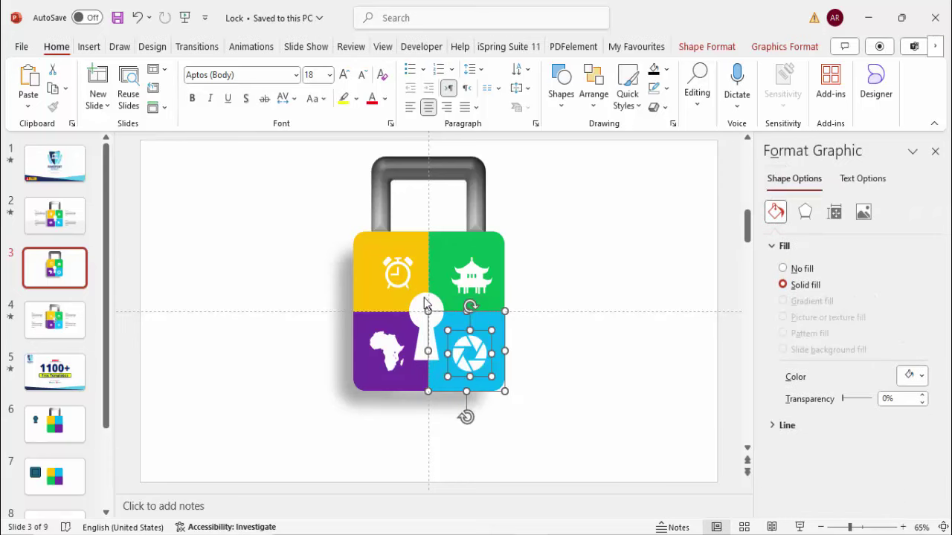
pyautogui.moveTo(295, 292); pyautogui.dragTo(438, 450)
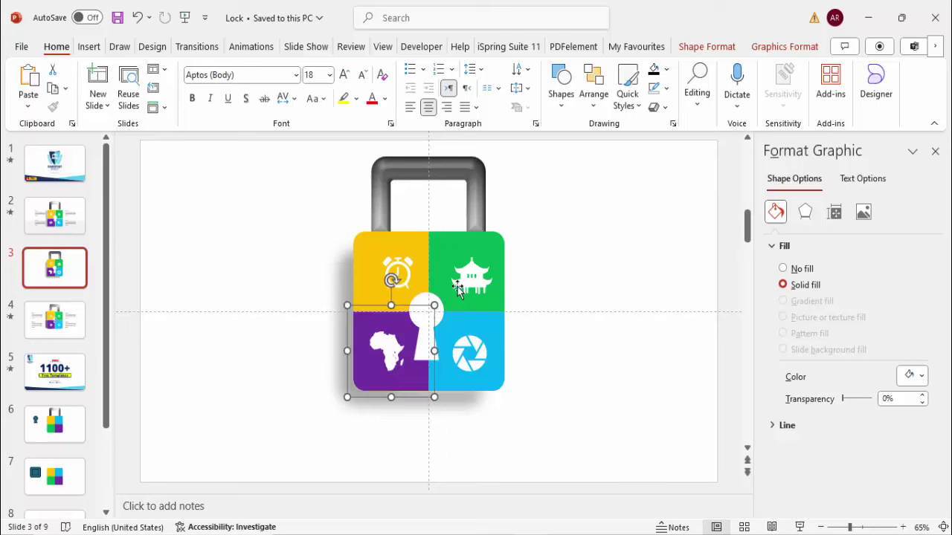
# - Add a bold 16 pt TITLE text box to the right of the lock
pyautogui.click(88, 47)
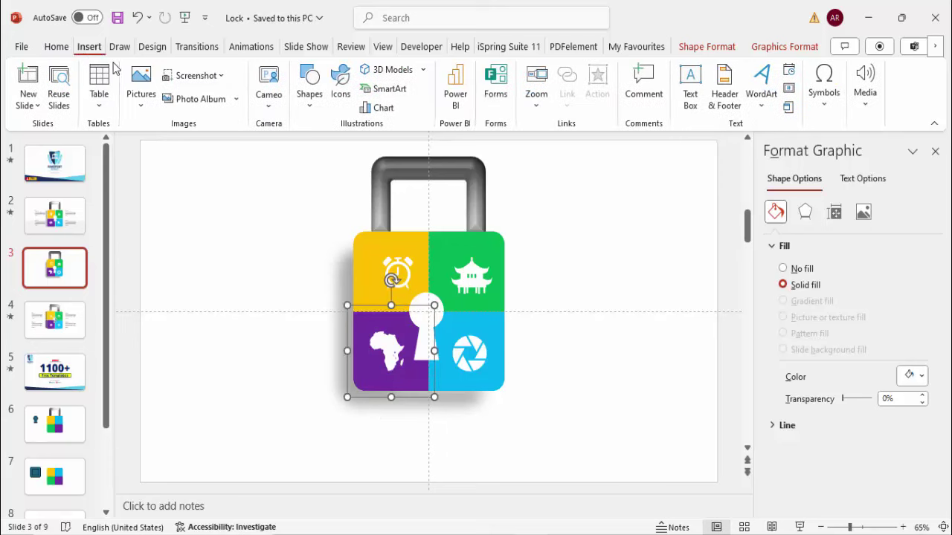
pyautogui.click(684, 83)
pyautogui.moveTo(525, 236); pyautogui.dragTo(612, 246)
pyautogui.write('TITLE')
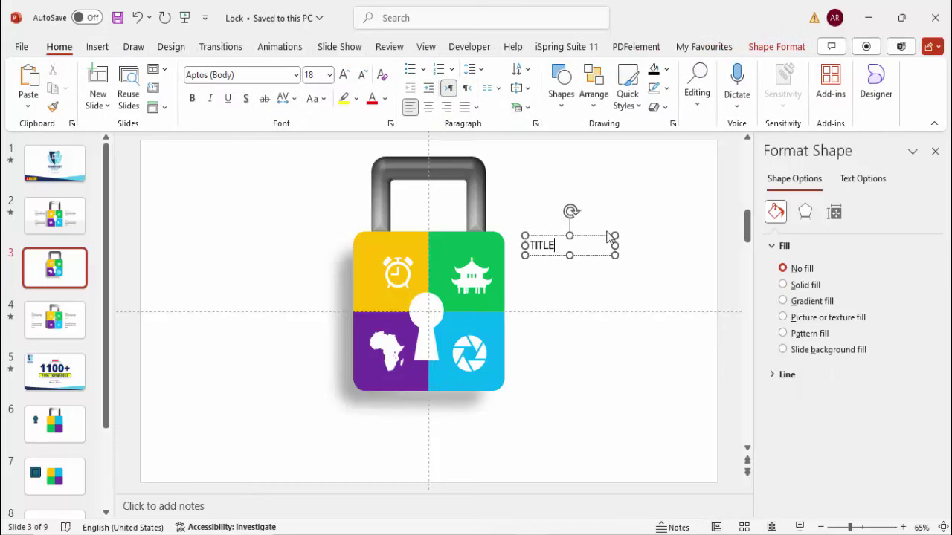
pyautogui.press('Escape')
pyautogui.click(192, 98)
pyautogui.click(365, 75)
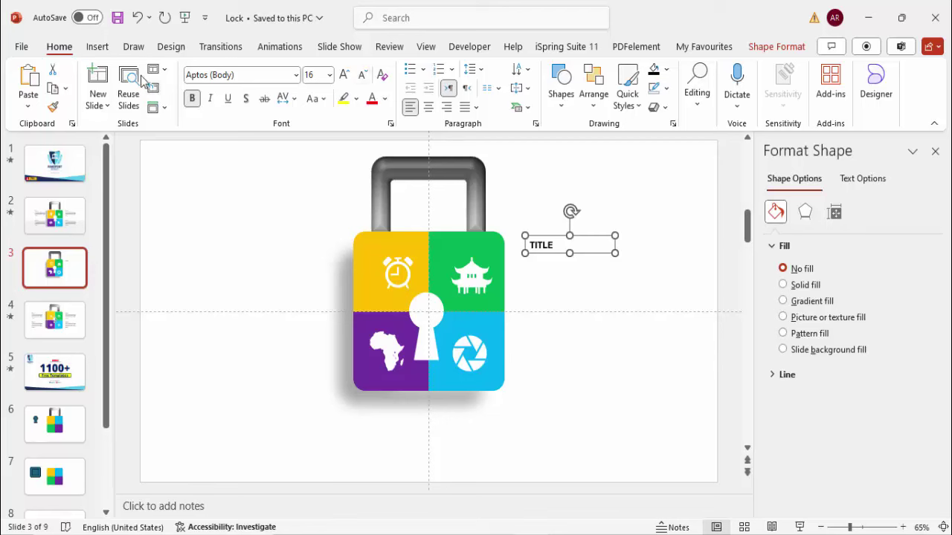
# - Add a =lorem() paragraph, trimmed to its first sentences, just under TITLE
pyautogui.click(97, 47)
pyautogui.click(691, 82)
pyautogui.moveTo(540, 267); pyautogui.dragTo(668, 296)
pyautogui.write('=lorem()')
pyautogui.press('Return')
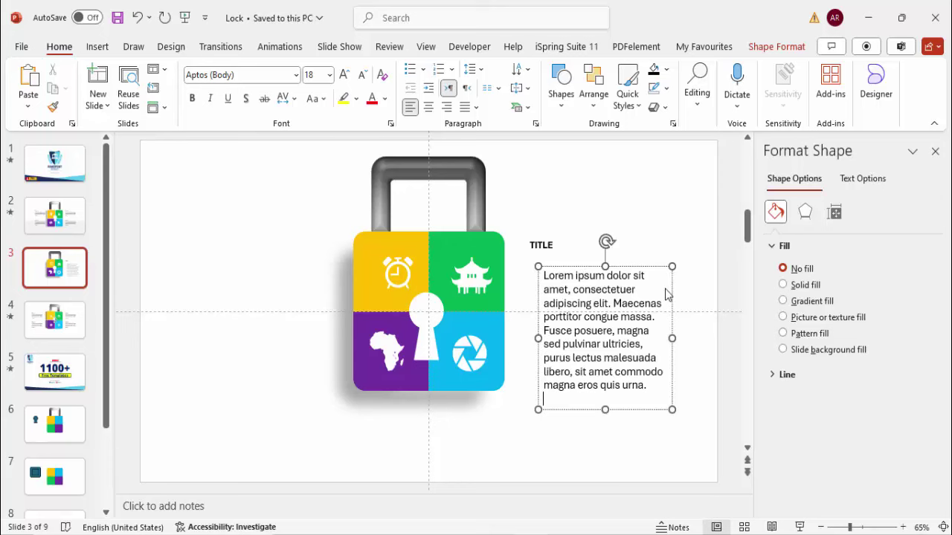
pyautogui.moveTo(544, 330); pyautogui.dragTo(835, 453)
pyautogui.press('Delete')
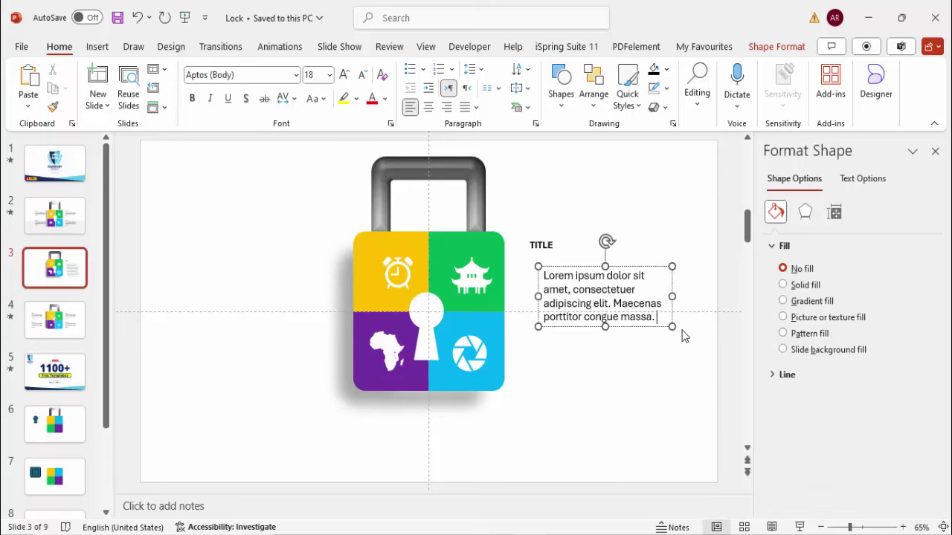
pyautogui.moveTo(643, 272); pyautogui.dragTo(632, 256)
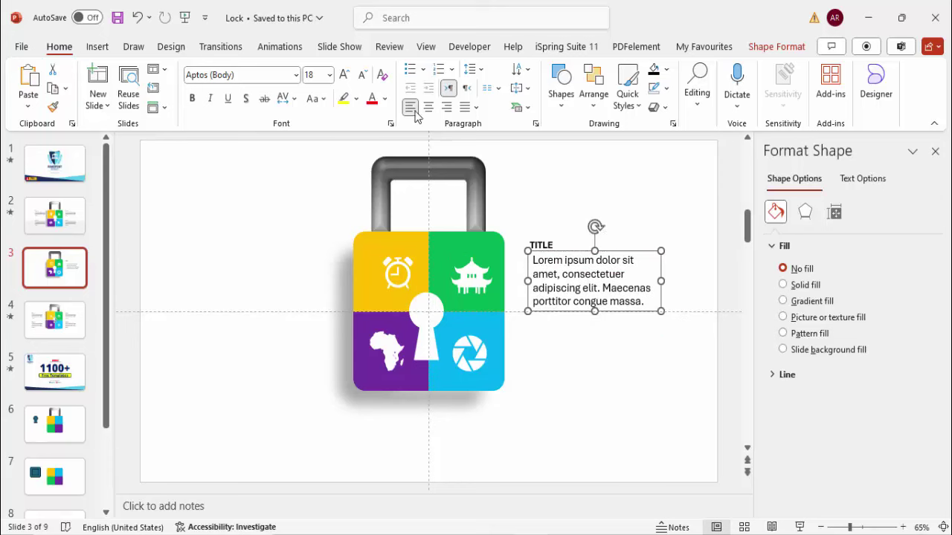
# - Set the paragraph text to 14 pt and give it a new font colour
pyautogui.click(361, 81)
pyautogui.click(360, 80)
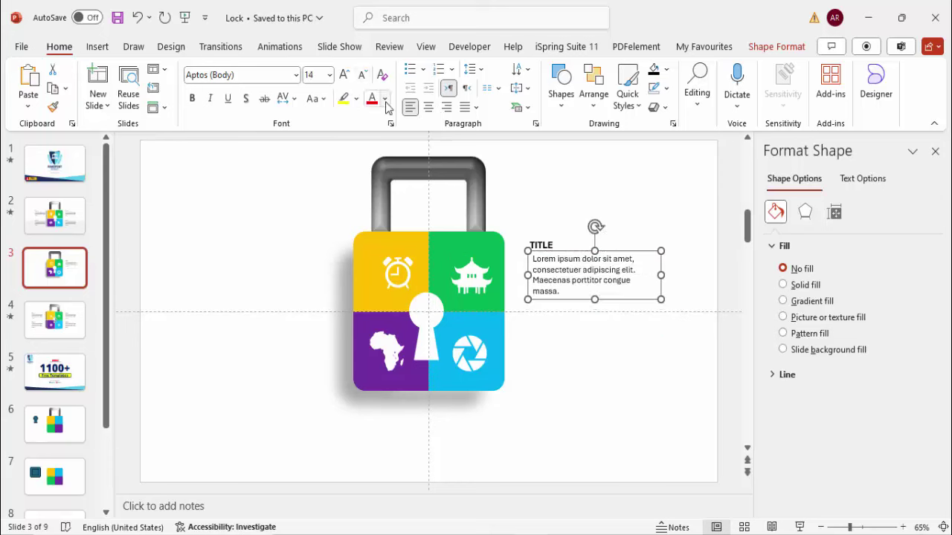
pyautogui.click(384, 99)
pyautogui.click(385, 216)
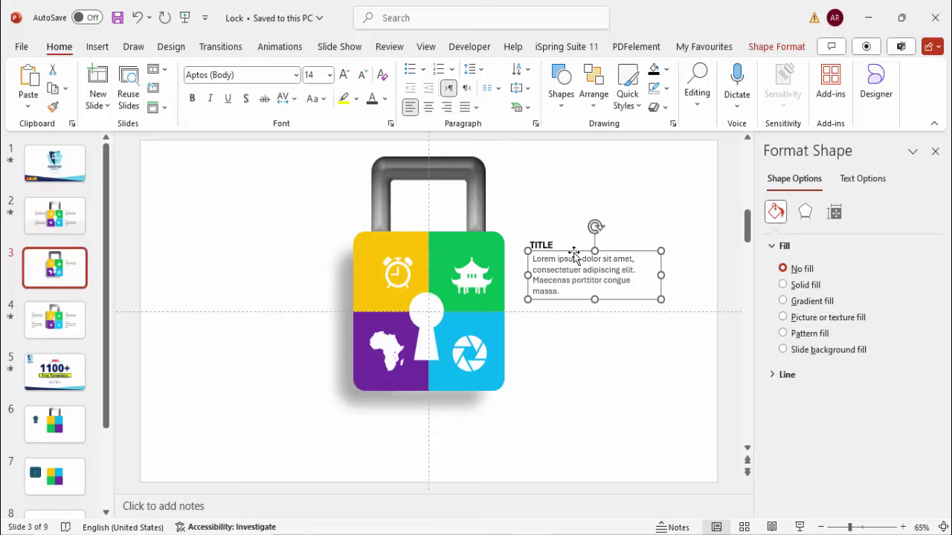
# - Copy the title-and-paragraph block beside the blue quarter and again to the left of the lock
pyautogui.moveTo(573, 249); pyautogui.dragTo(567, 251)
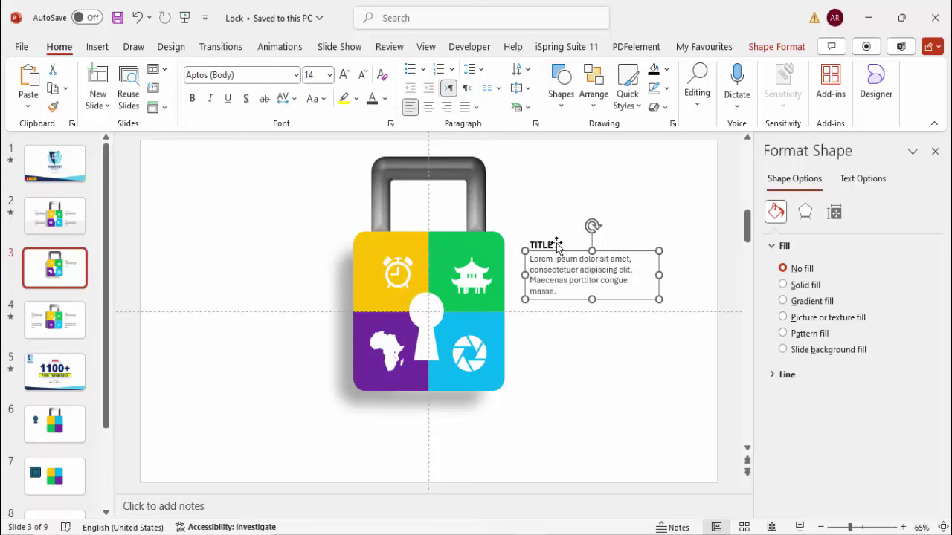
pyautogui.keyDown('shift'); pyautogui.click(551, 246); pyautogui.keyUp('shift')
pyautogui.moveTo(560, 236); pyautogui.dragTo(579, 255)
pyautogui.moveTo(638, 269); pyautogui.dragTo(633, 339)
pyautogui.hotkey('ctrl', 'd')
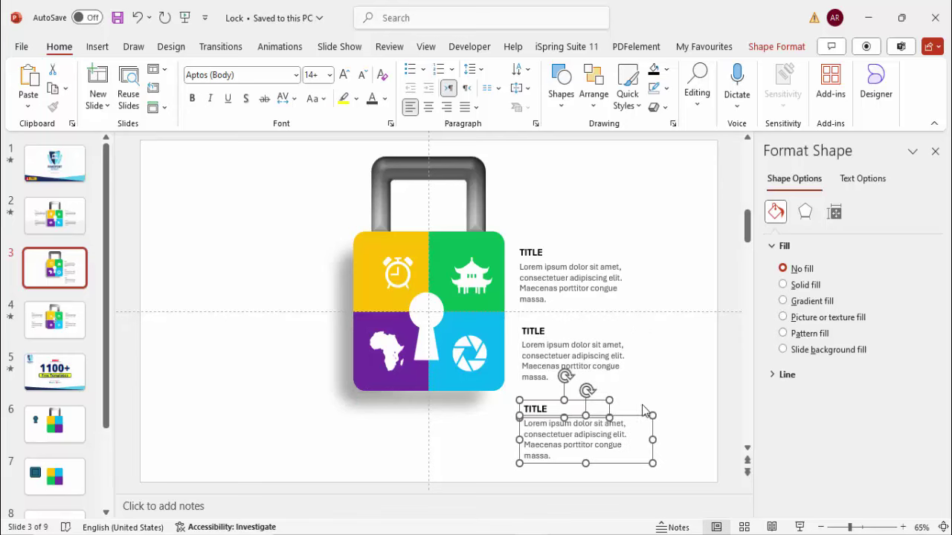
pyautogui.moveTo(644, 415); pyautogui.dragTo(344, 343)
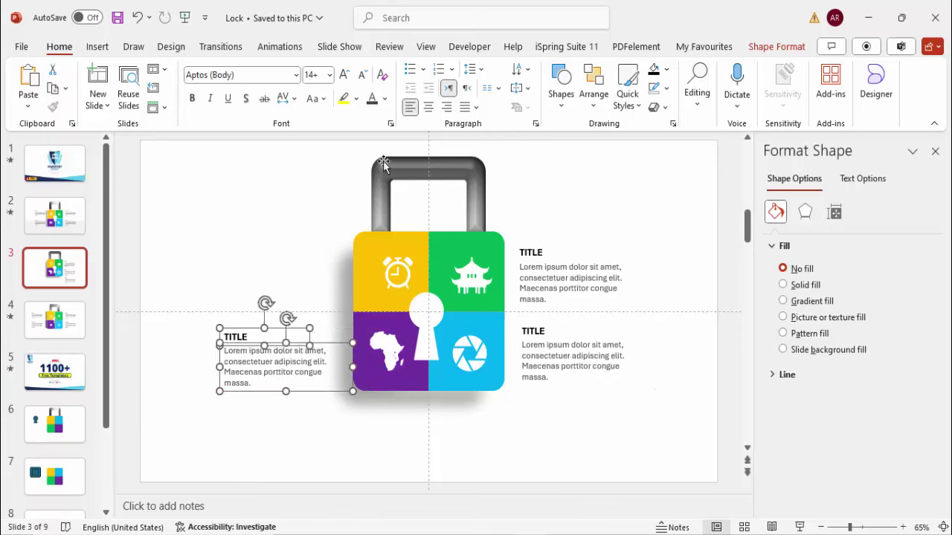
# - Right-align the left copy's paragraph and align its TITLE to the right edge
pyautogui.click(447, 109)
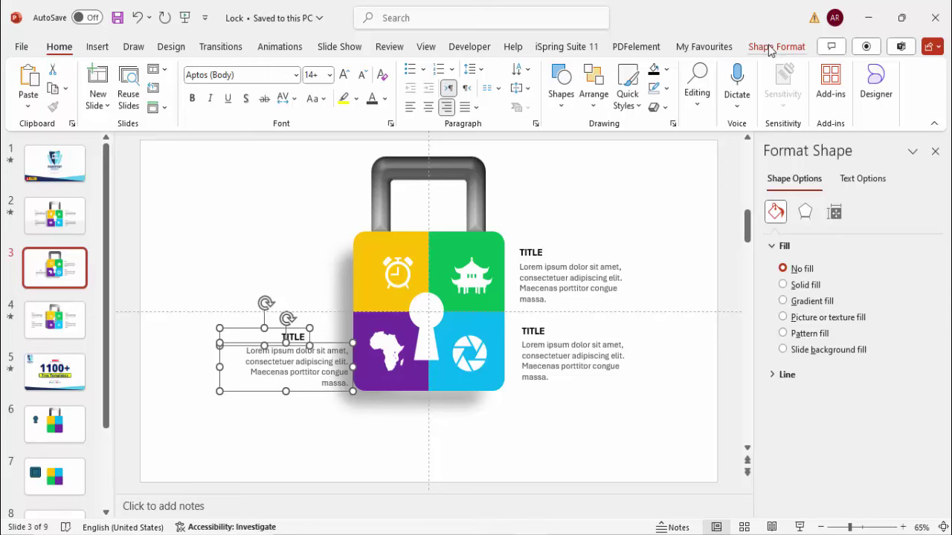
pyautogui.click(773, 46)
pyautogui.click(810, 70)
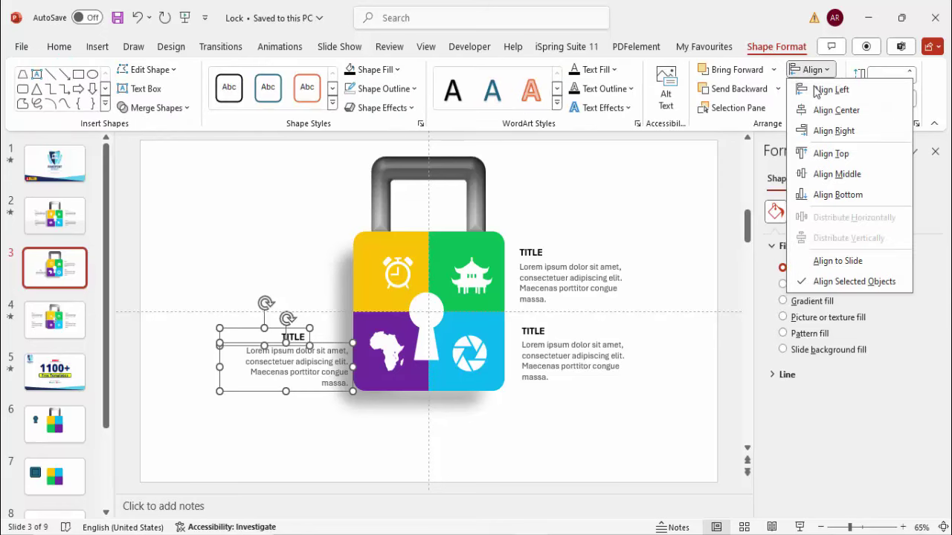
pyautogui.click(861, 132)
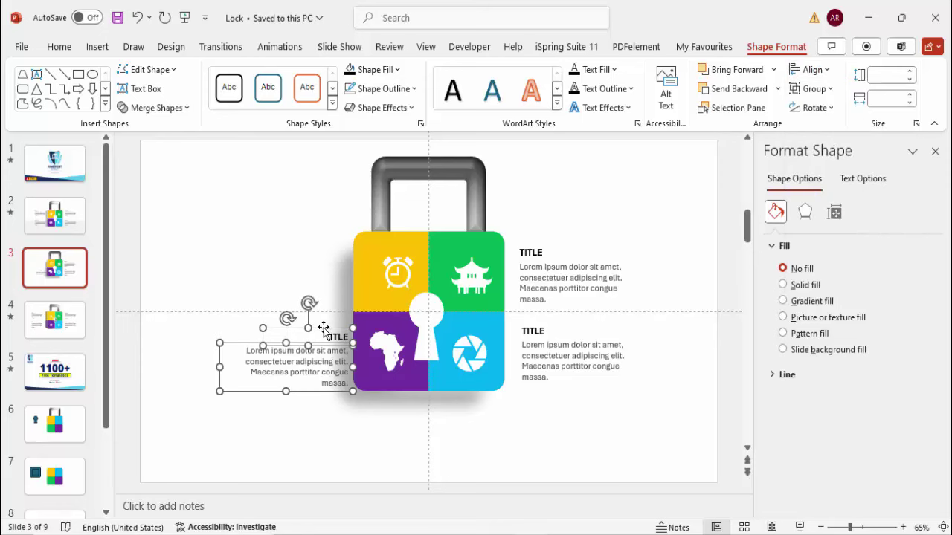